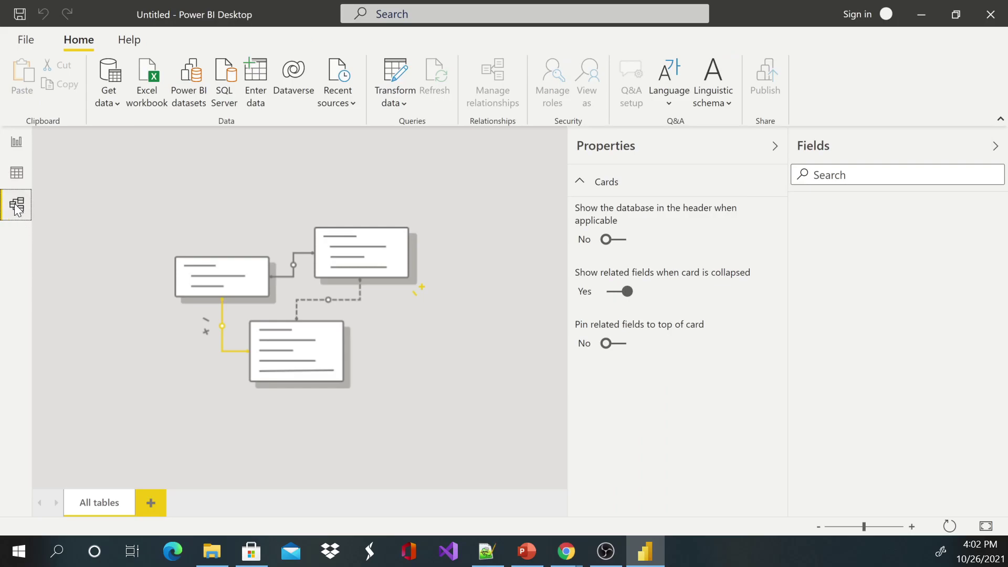
# - Switch to the report view and expand the Fields pane
pyautogui.click(17, 143)
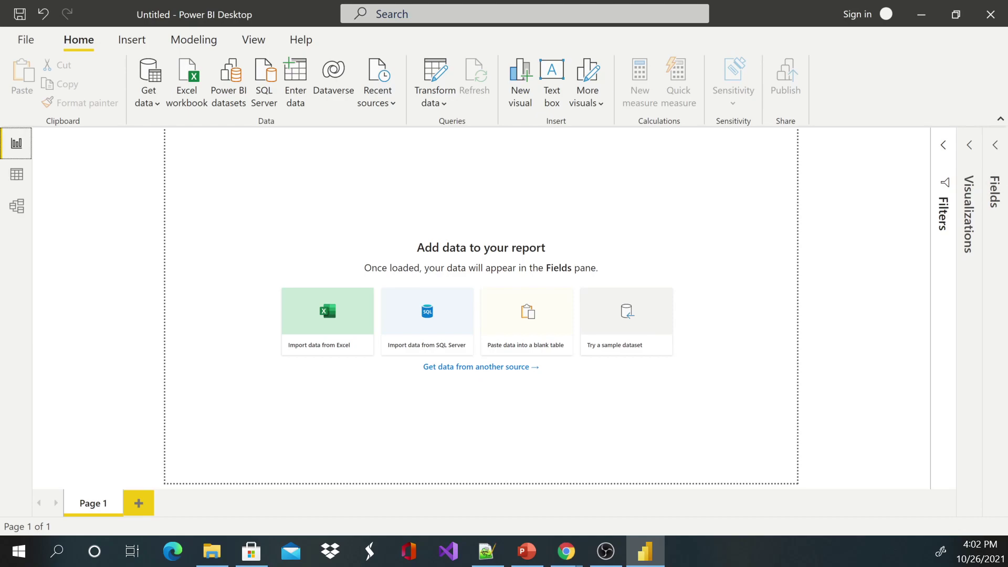
pyautogui.click(996, 145)
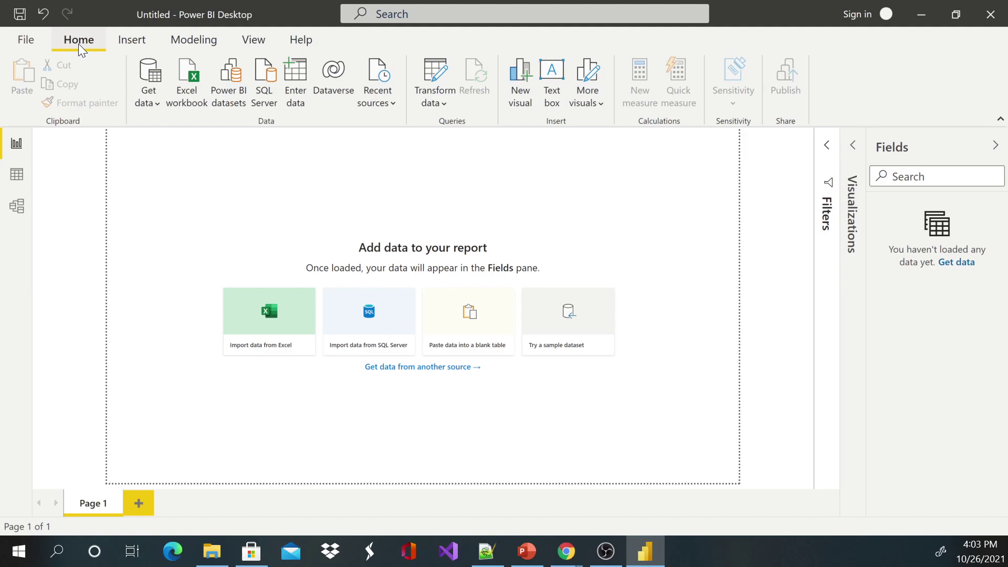
# - Browse the full list of available data sources and start a connection to a Text/CSV file
pyautogui.click(158, 103)
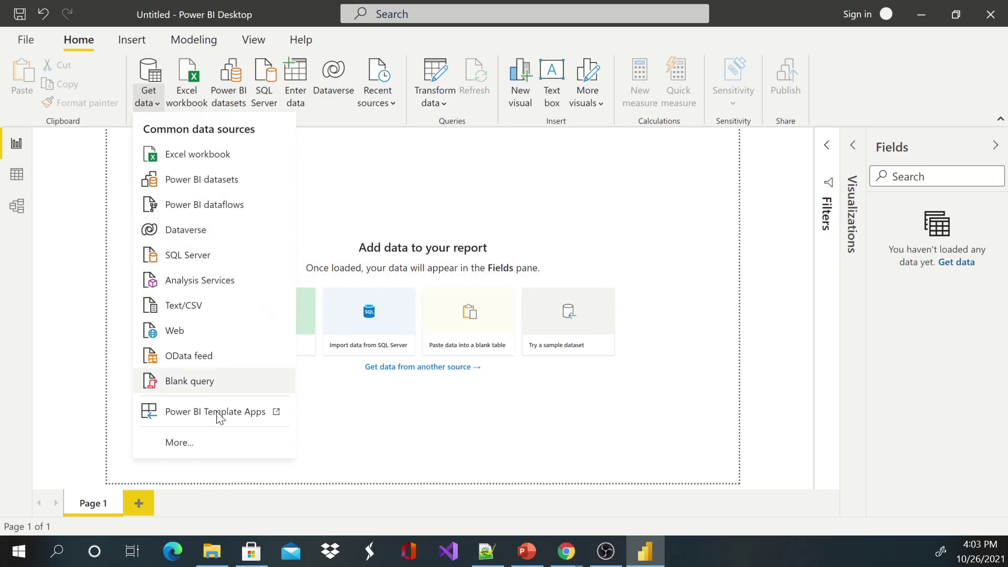
pyautogui.click(214, 442)
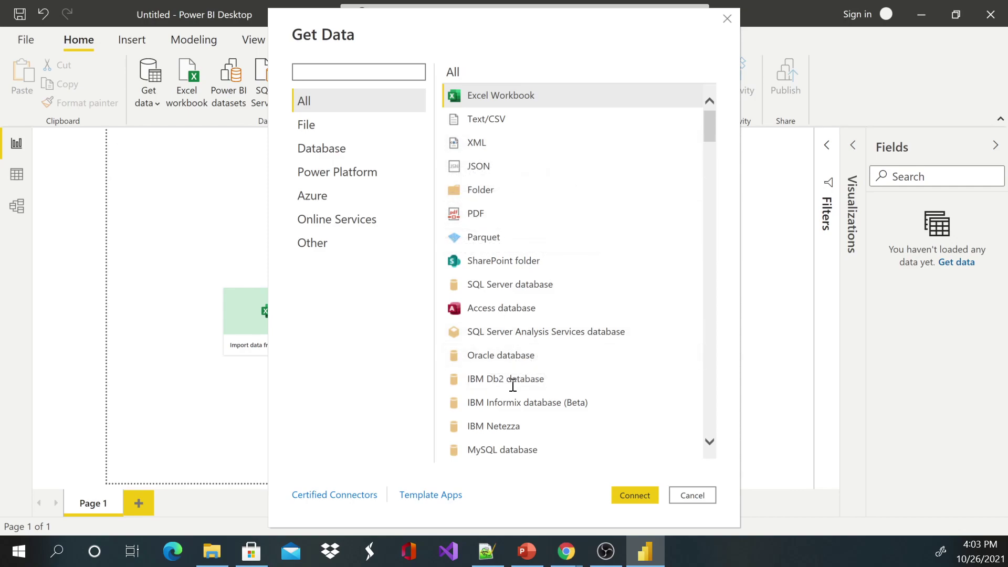
pyautogui.scroll(-7, 513, 385)
pyautogui.scroll(-5, 603, 330)
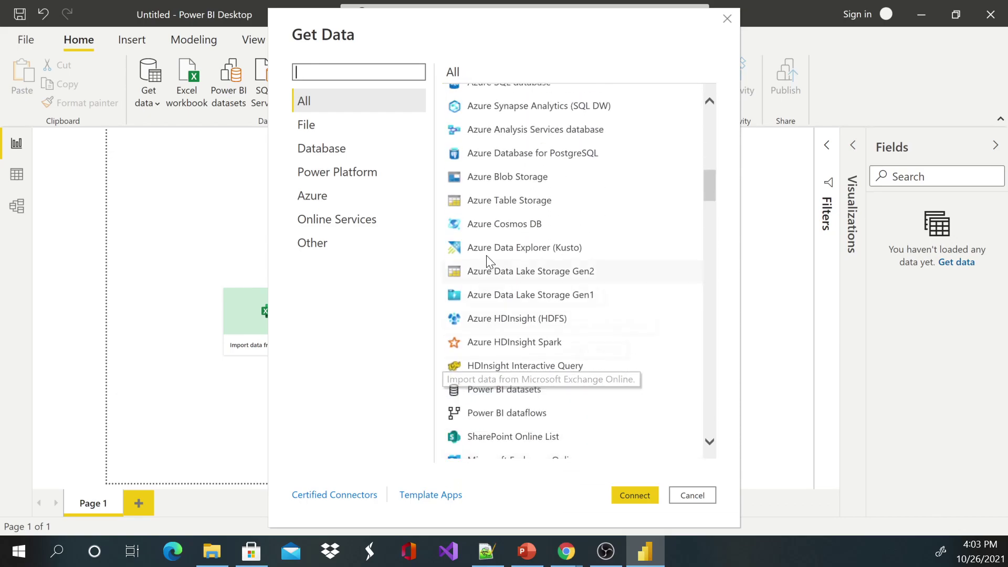
pyautogui.scroll(-5, 589, 328)
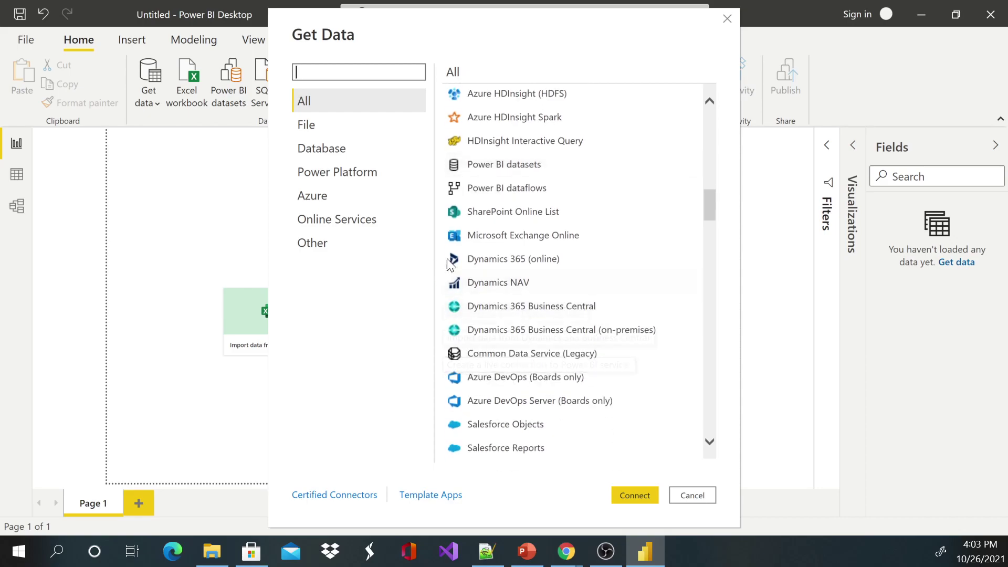
pyautogui.scroll(-5, 607, 328)
pyautogui.scroll(-5, 570, 326)
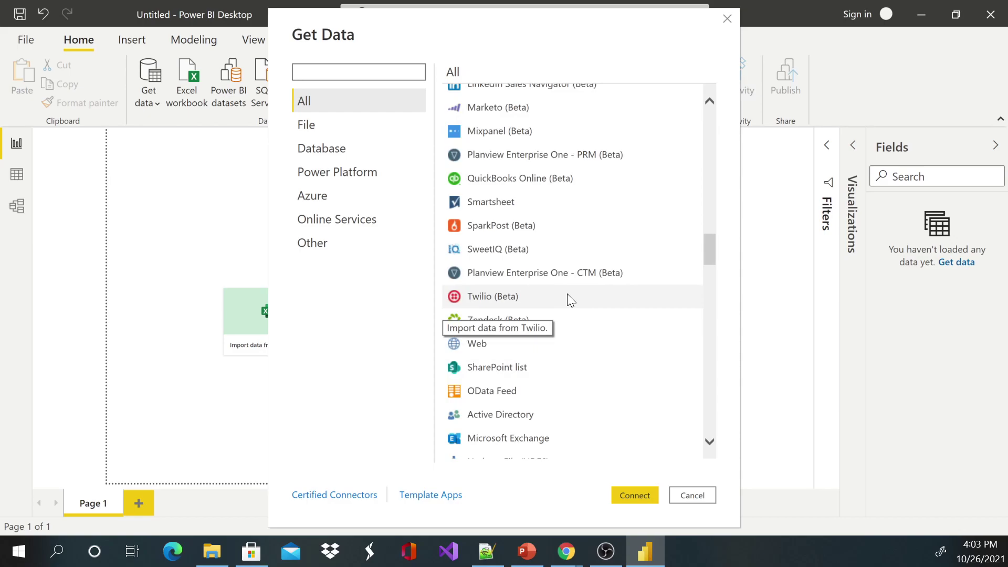
pyautogui.scroll(15, 562, 173)
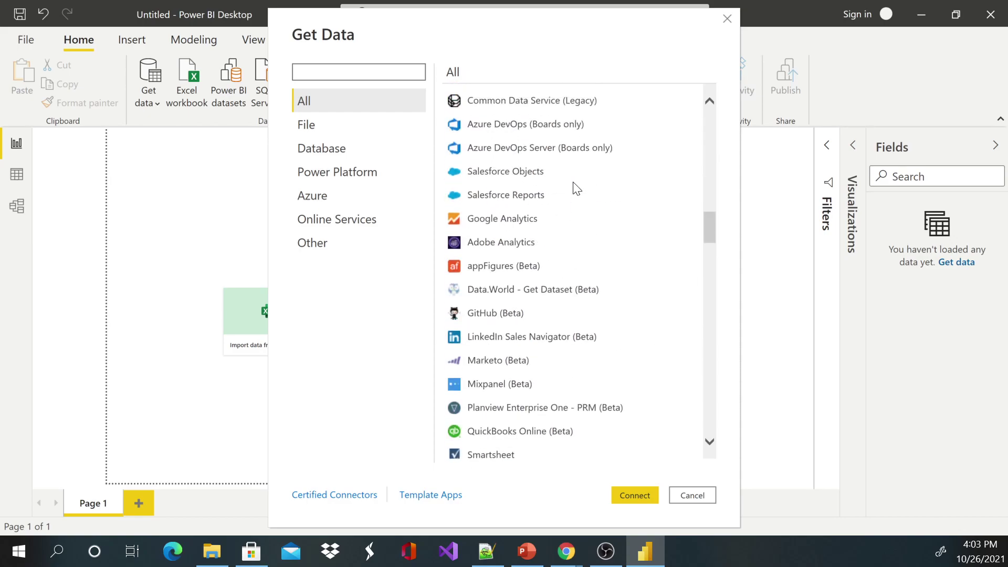
pyautogui.click(317, 133)
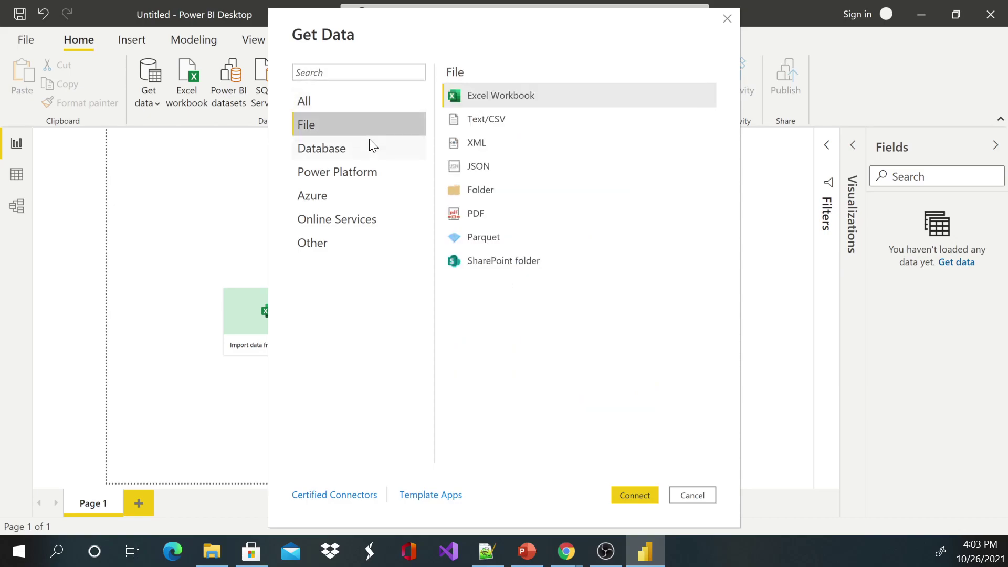
pyautogui.click(493, 122)
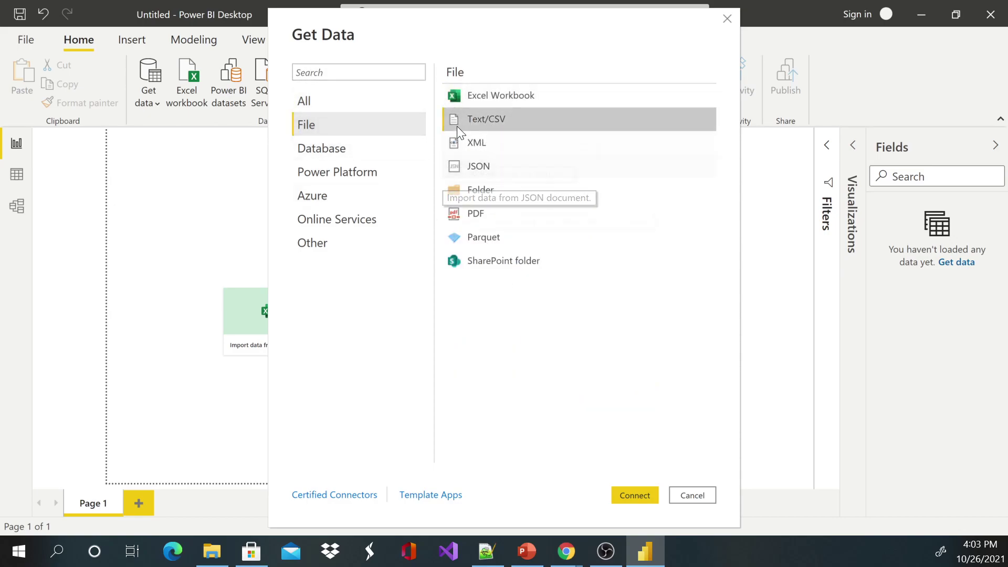
pyautogui.click(629, 496)
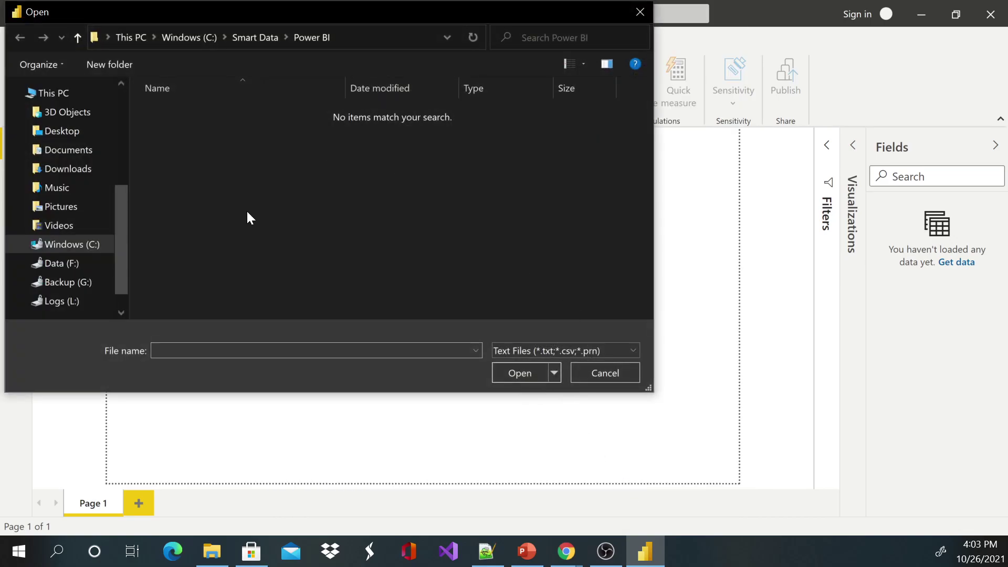
# - Open SalesReport.csv from the Videos > Files folder on the Data (F:) drive
pyautogui.click(76, 263)
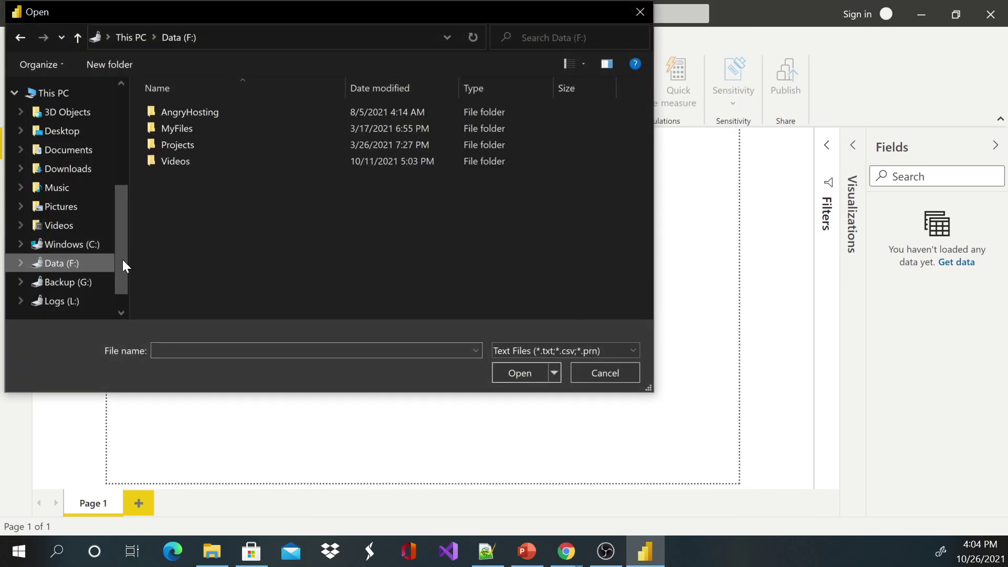
pyautogui.doubleClick(194, 165)
pyautogui.doubleClick(190, 113)
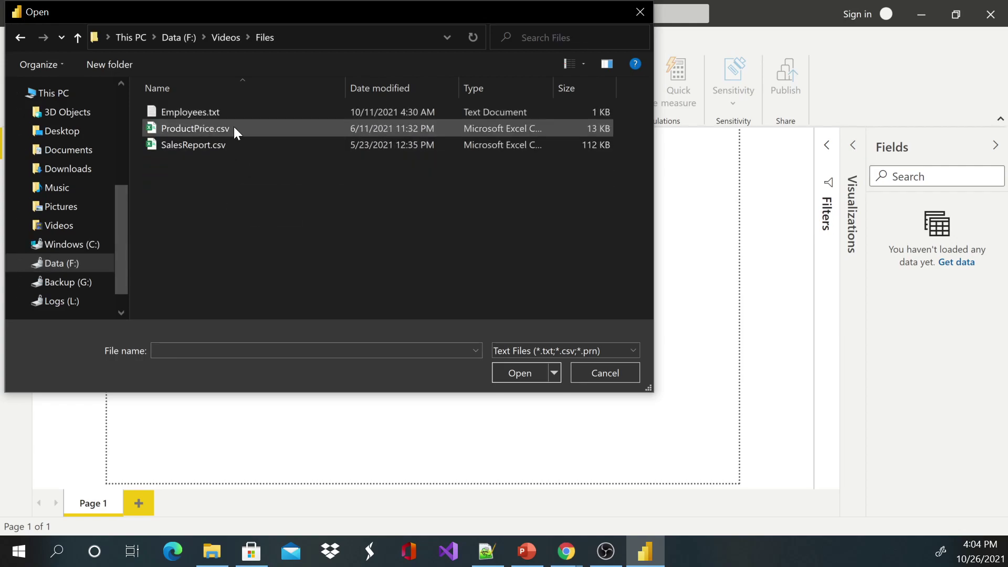
pyautogui.click(239, 147)
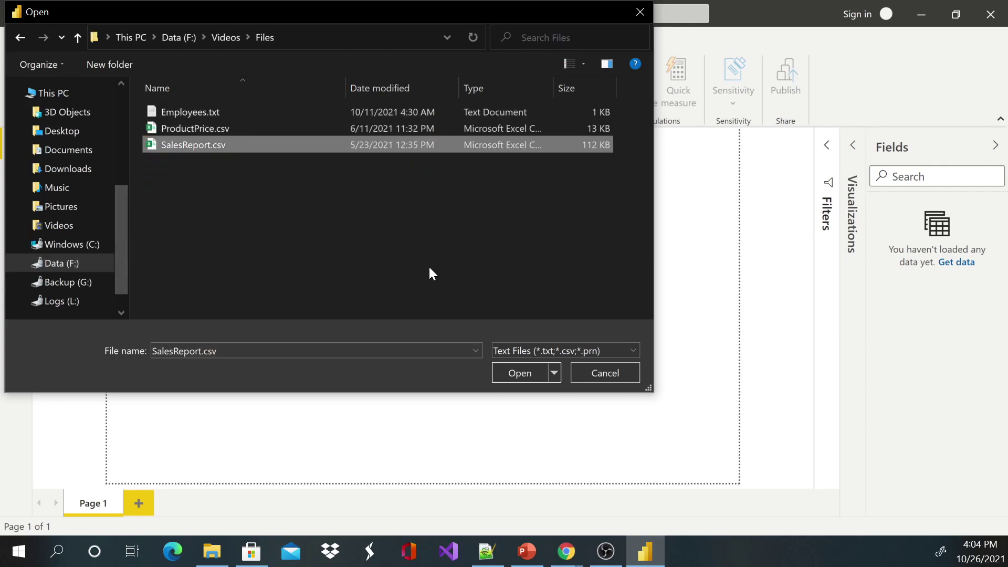
pyautogui.click(502, 369)
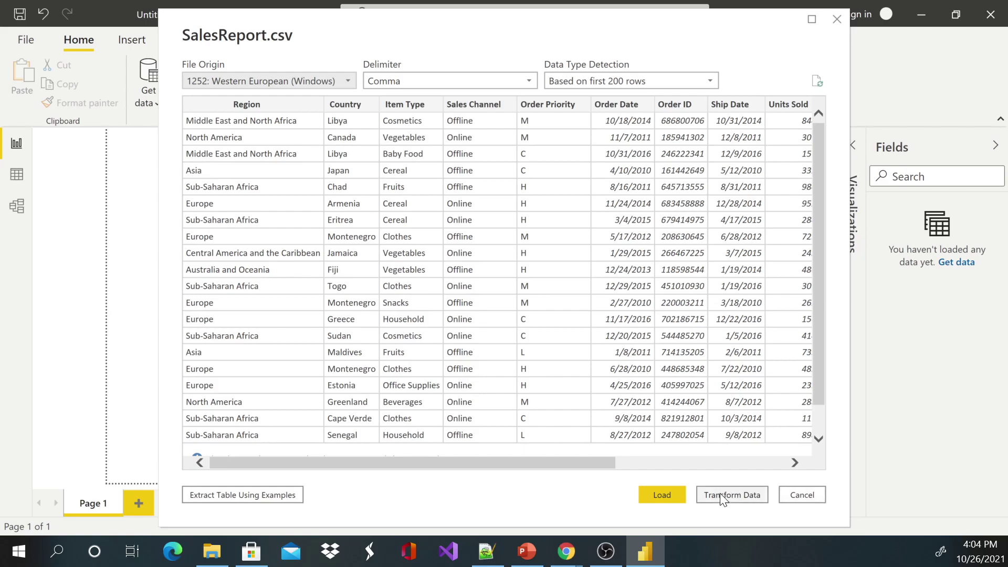
# - Review all columns in the SalesReport.csv preview and open the data for transformation in the Power Query Editor
pyautogui.moveTo(600, 462); pyautogui.dragTo(780, 454)
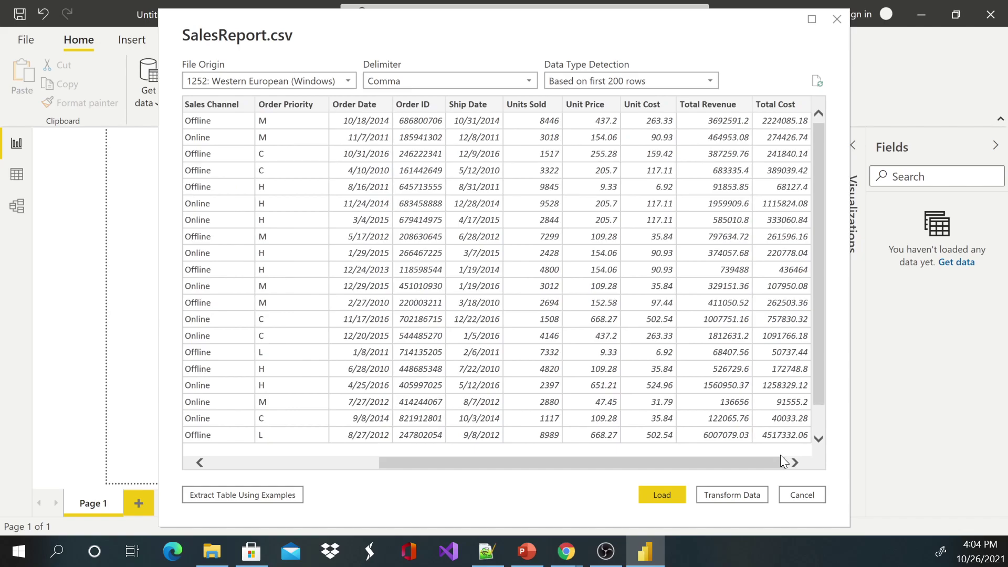
pyautogui.moveTo(780, 454); pyautogui.dragTo(558, 482)
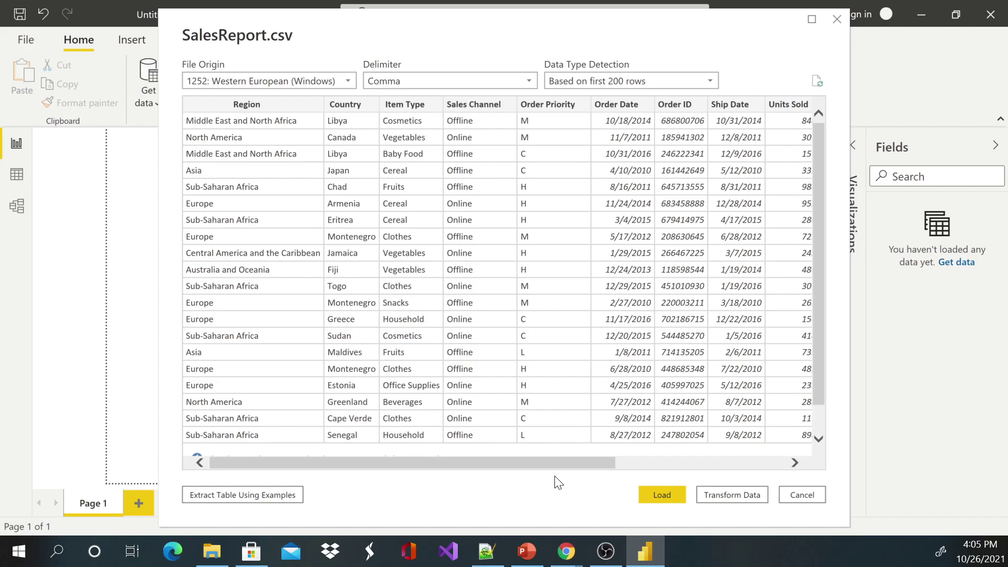
pyautogui.click(733, 495)
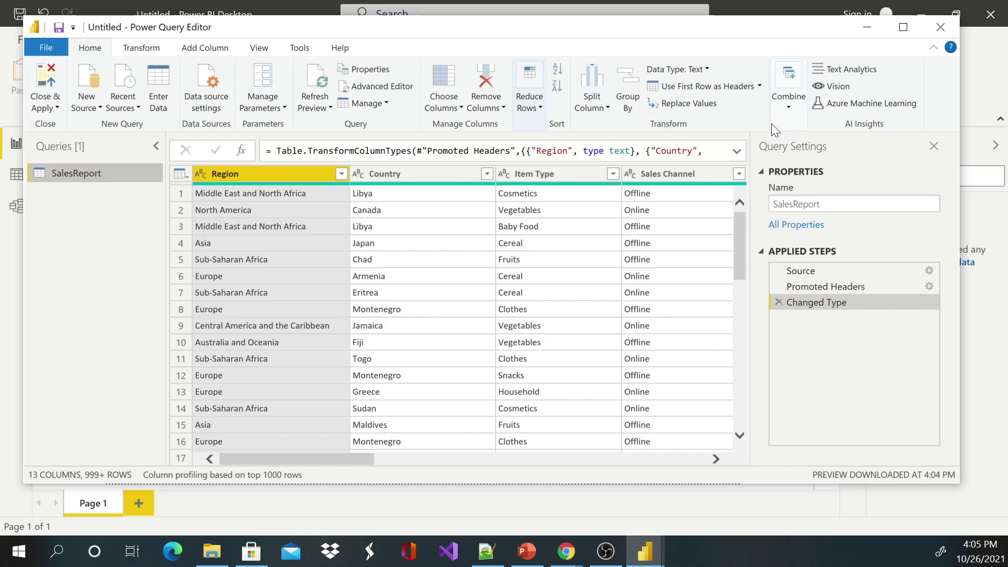
# - Choose the columns to keep in the SalesReport query, leaving out Order ID
pyautogui.click(462, 108)
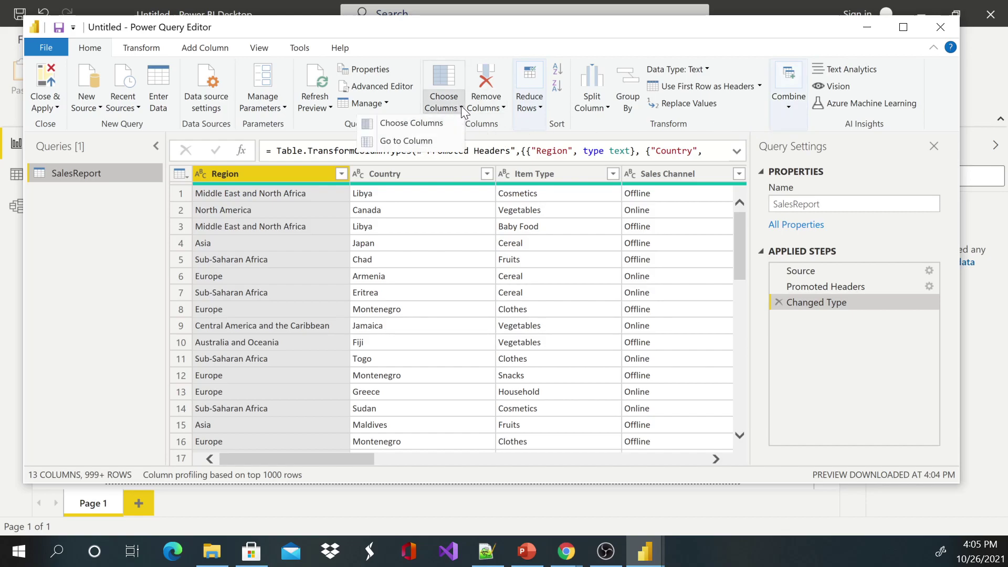
pyautogui.click(438, 126)
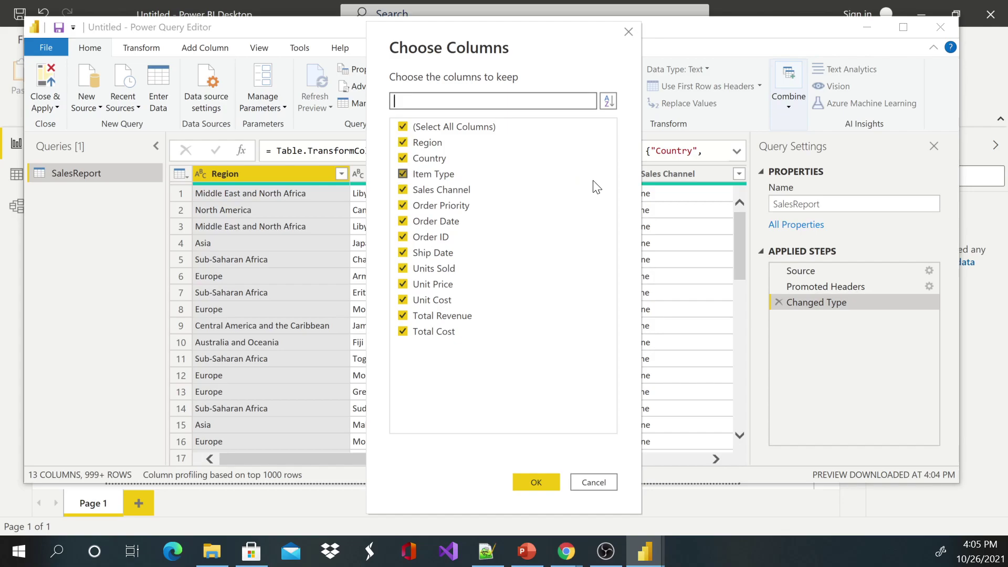
pyautogui.click(403, 238)
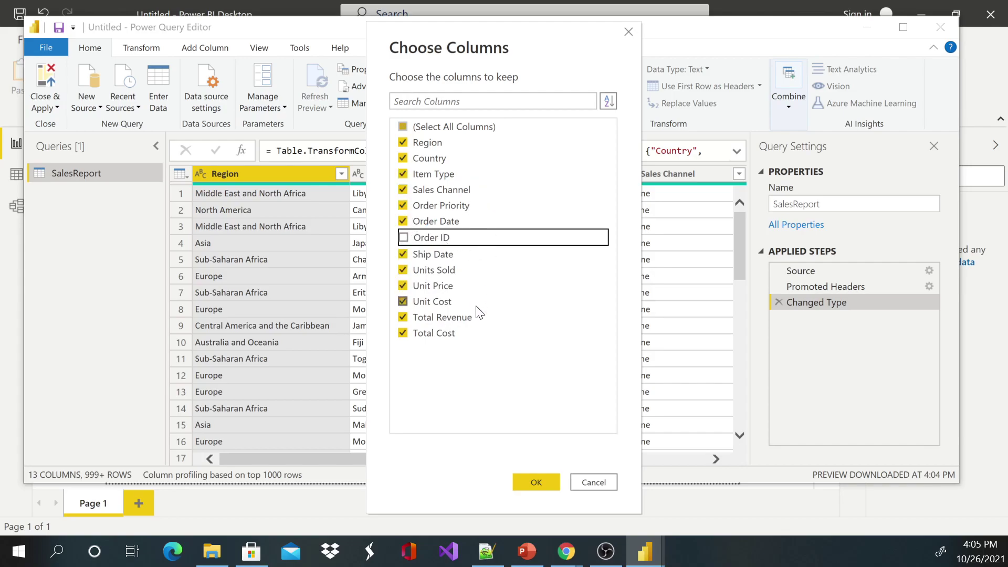
pyautogui.click(535, 480)
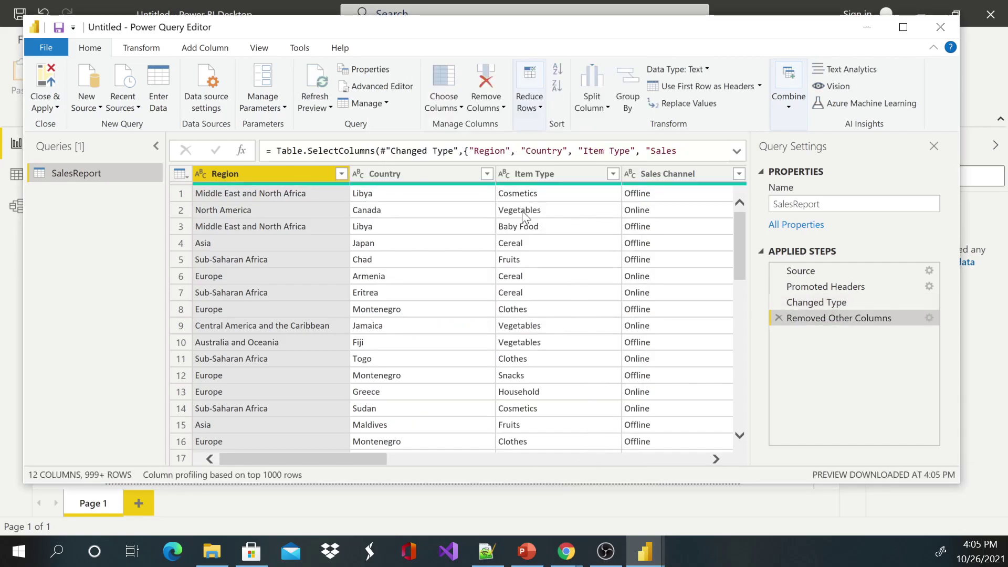
# - Review the selection of kept columns in the SalesReport query, including the Order ID entry
pyautogui.click(459, 106)
pyautogui.click(434, 123)
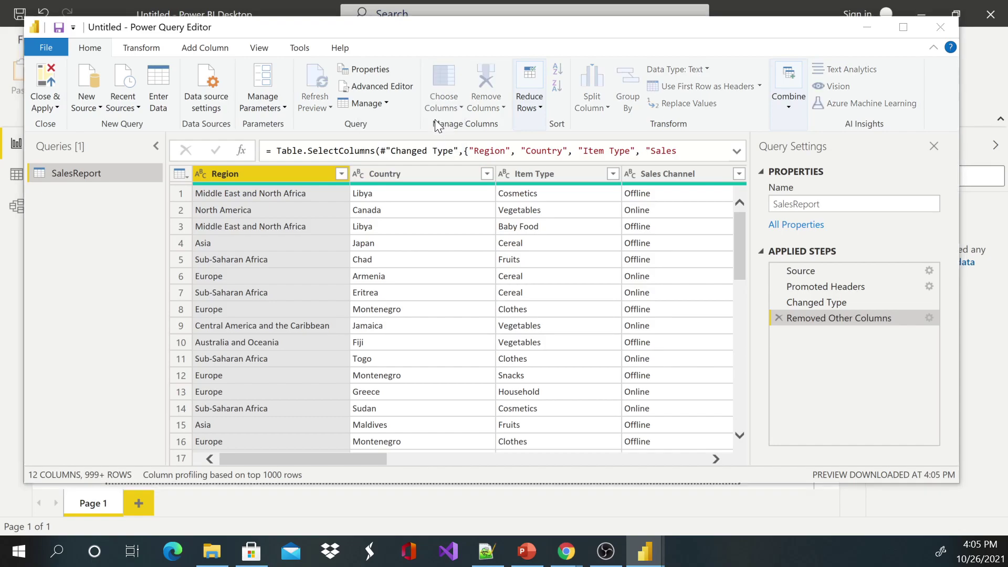
pyautogui.click(404, 236)
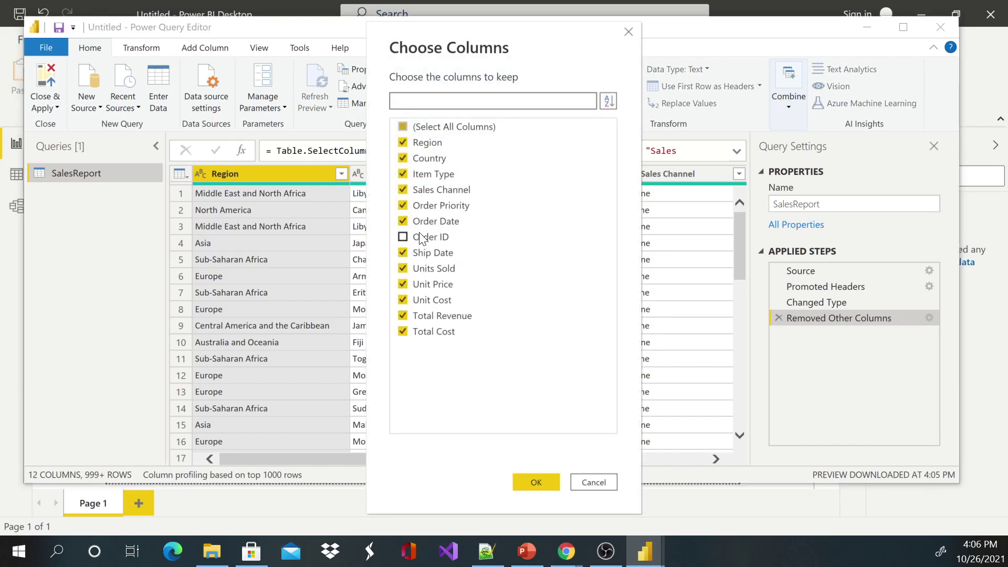
pyautogui.click(540, 483)
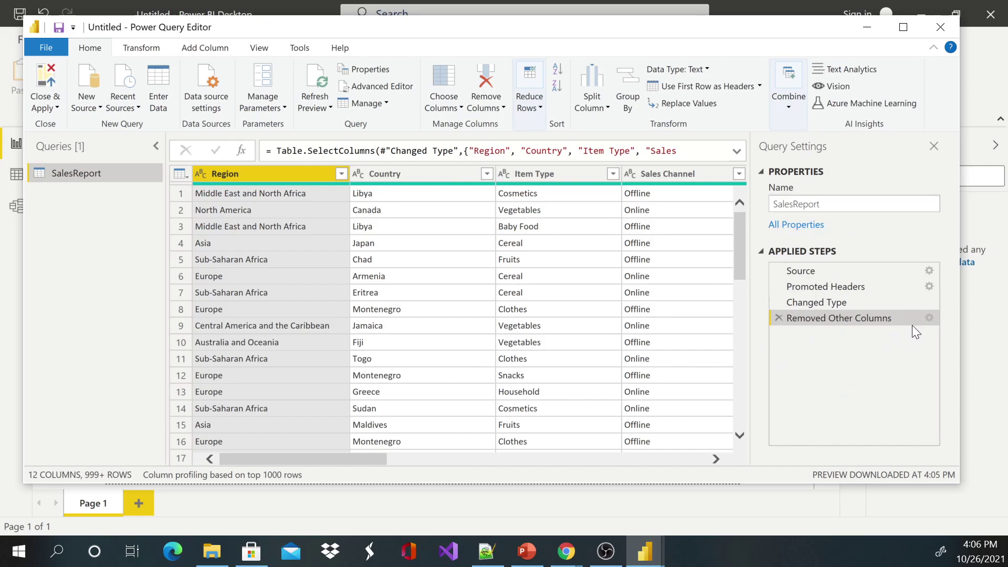
# - Try removing the Ship Date column from the SalesReport query and delete that applied step again
pyautogui.moveTo(366, 460); pyautogui.dragTo(492, 455)
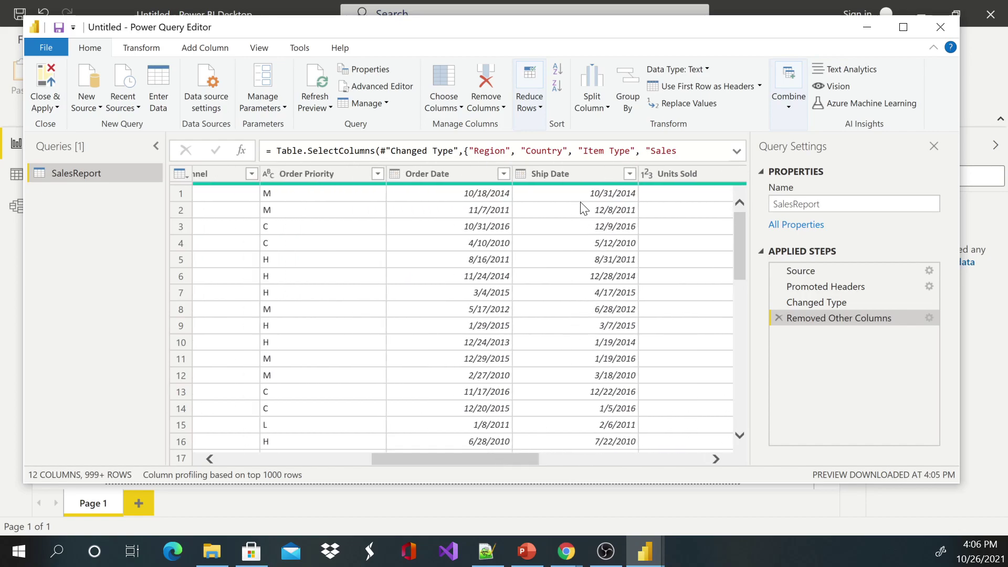
pyautogui.click(568, 178)
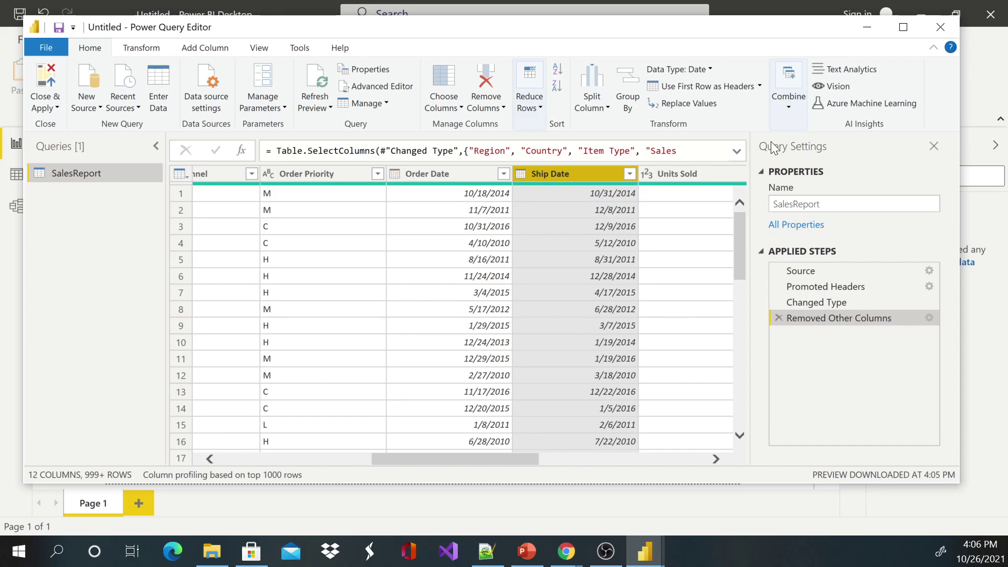
pyautogui.click(486, 83)
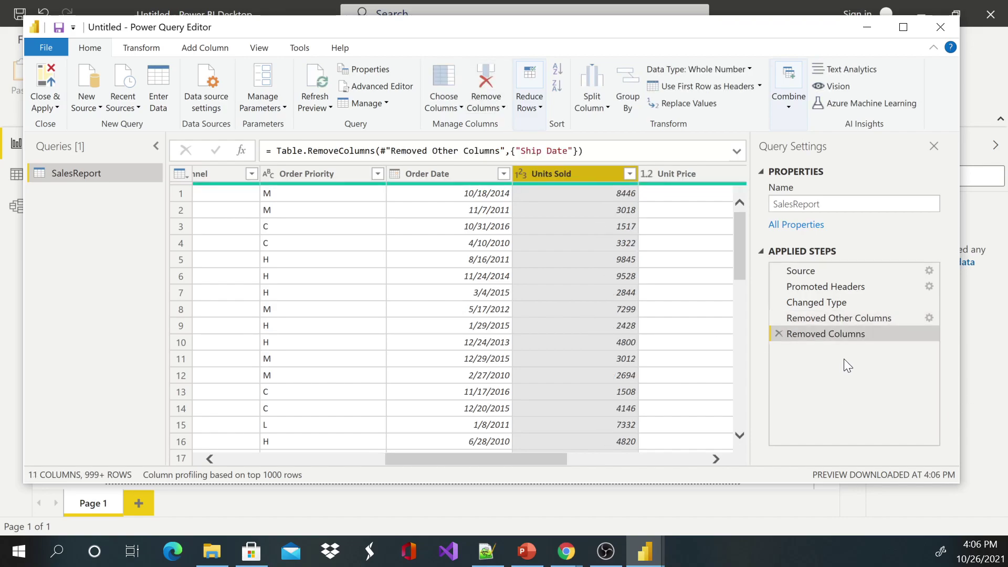
pyautogui.click(778, 334)
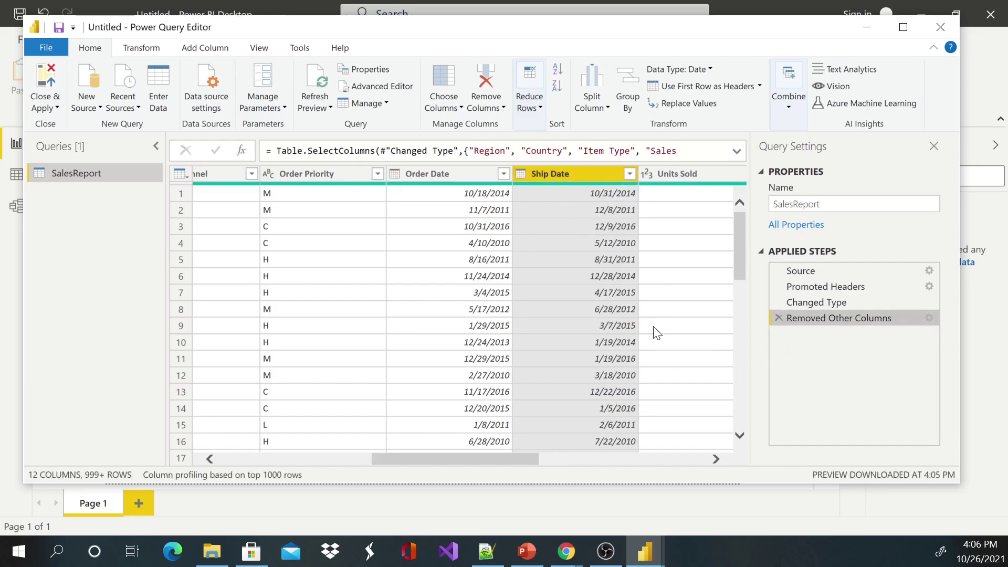
# - Start a custom column in the SalesReport query and name it "Total Proft"
pyautogui.moveTo(500, 460); pyautogui.dragTo(691, 458)
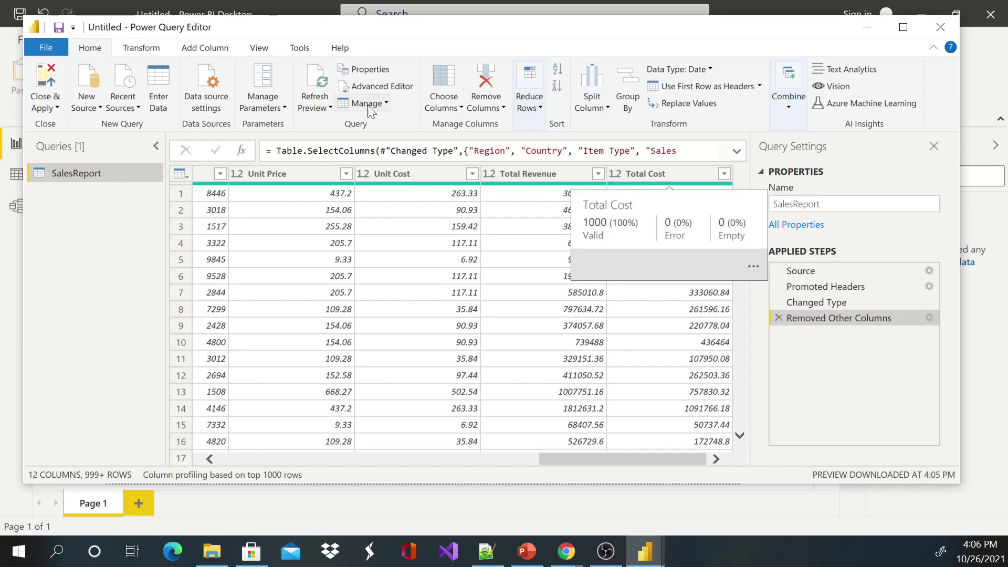
pyautogui.click(216, 47)
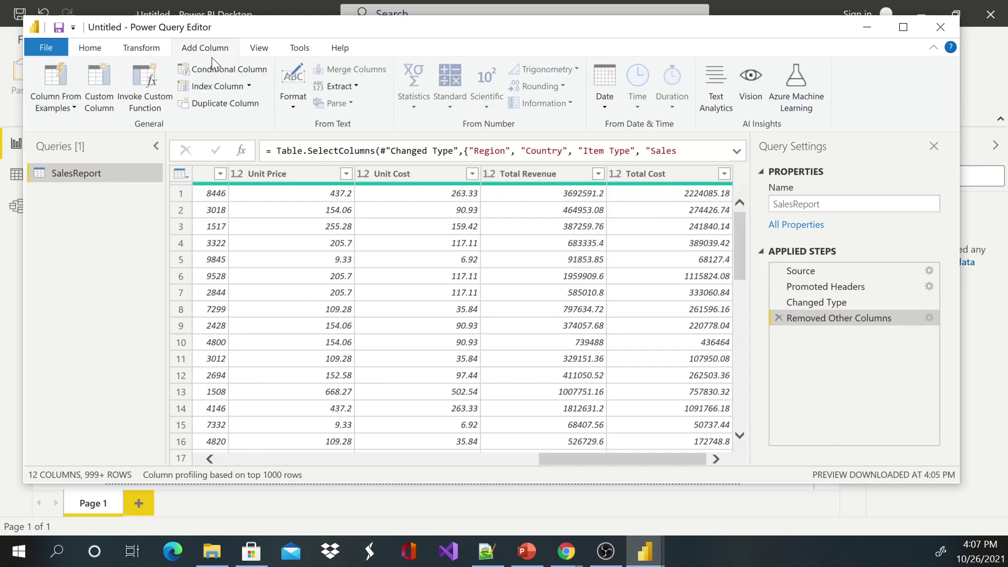
pyautogui.click(93, 80)
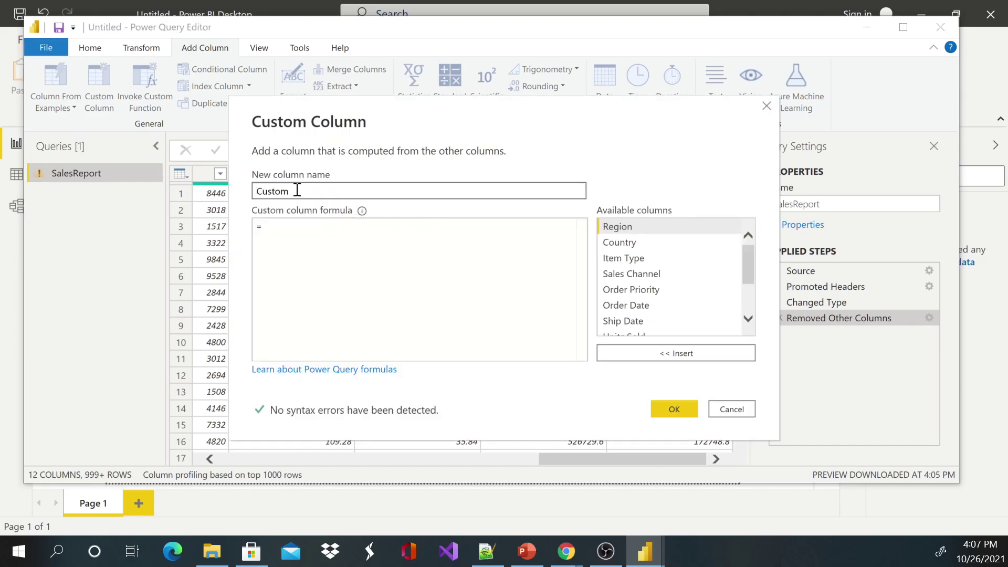
pyautogui.moveTo(300, 191); pyautogui.dragTo(224, 197)
pyautogui.write('Total Proft')
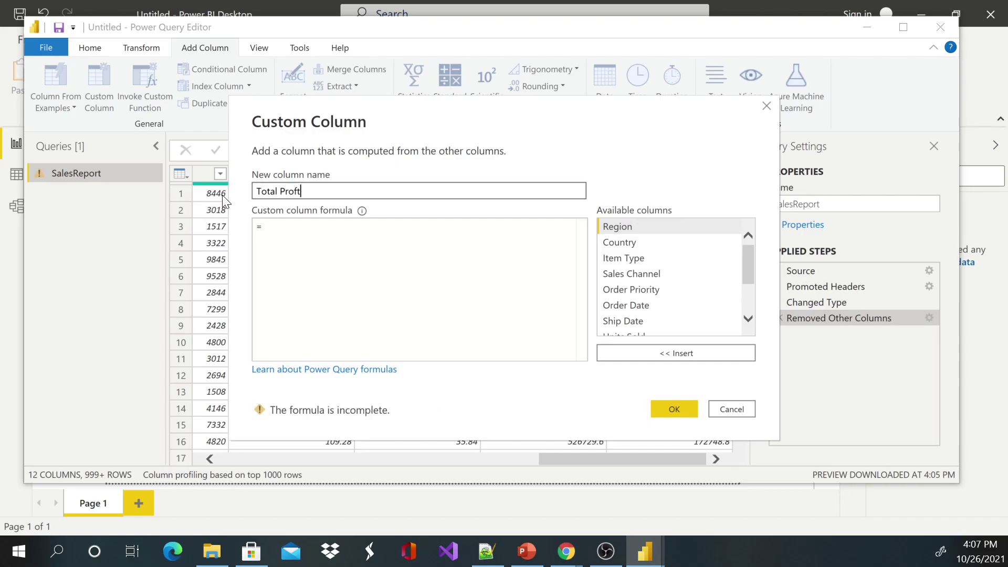
# - Define the custom column formula as [Total Revenue]-[Total Cost] and create the column in the SalesReport query
pyautogui.click(288, 225)
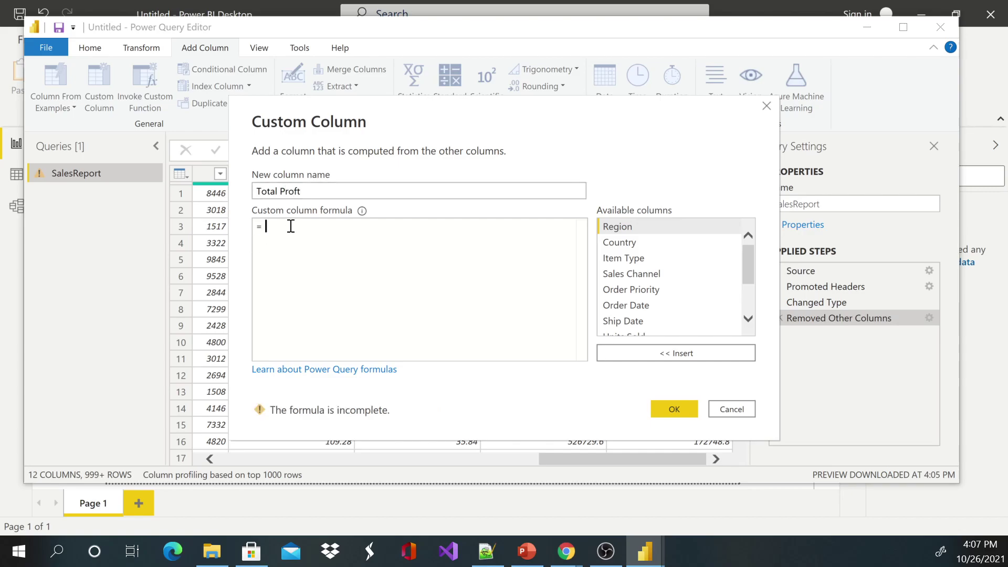
pyautogui.scroll(-2, 698, 273)
pyautogui.doubleClick(651, 314)
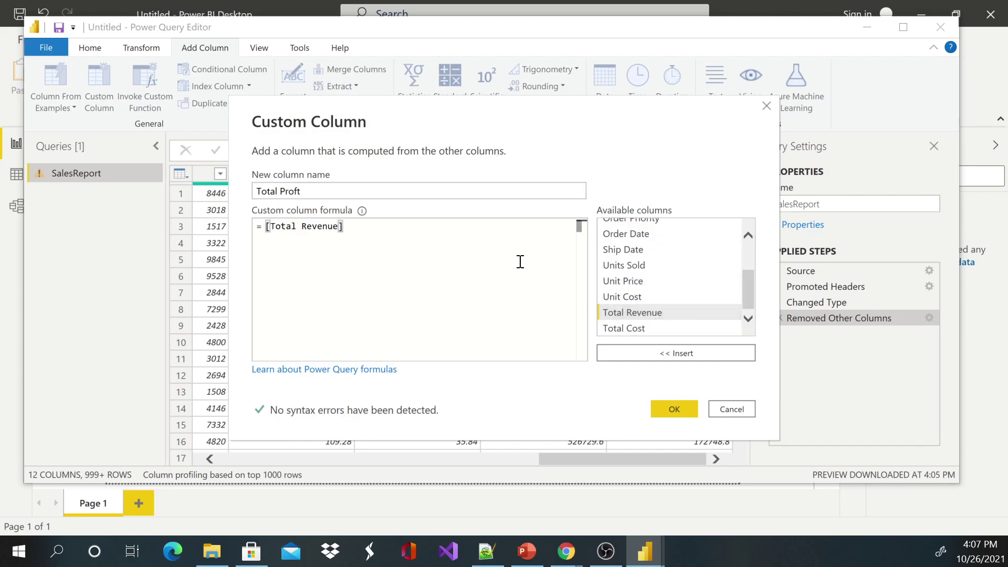
pyautogui.write('-')
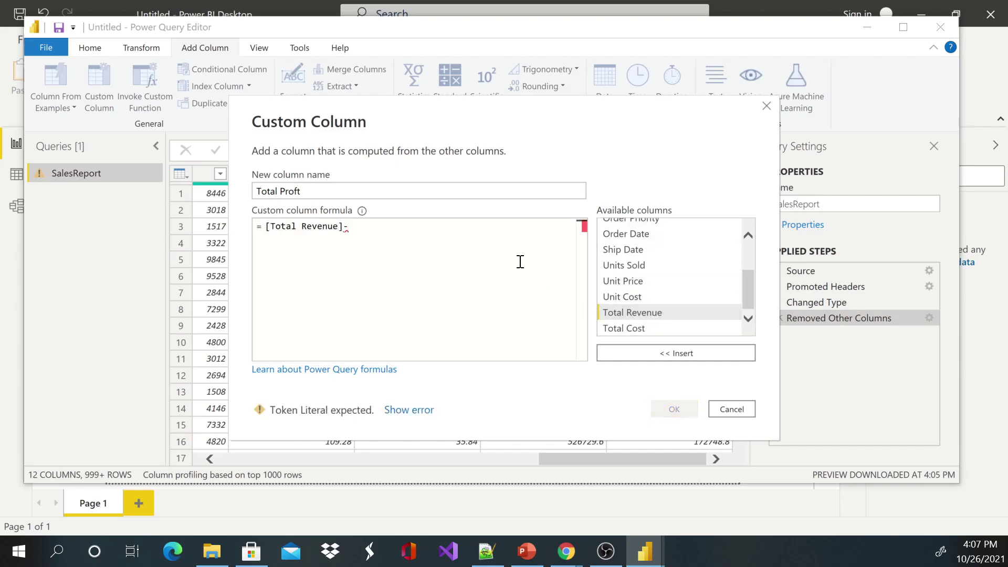
pyautogui.doubleClick(623, 326)
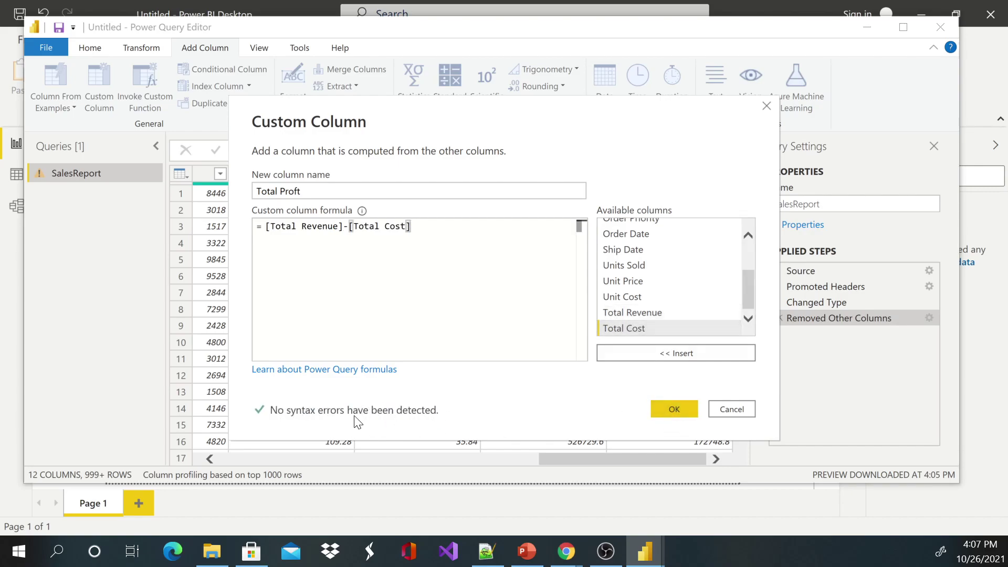
pyautogui.click(665, 407)
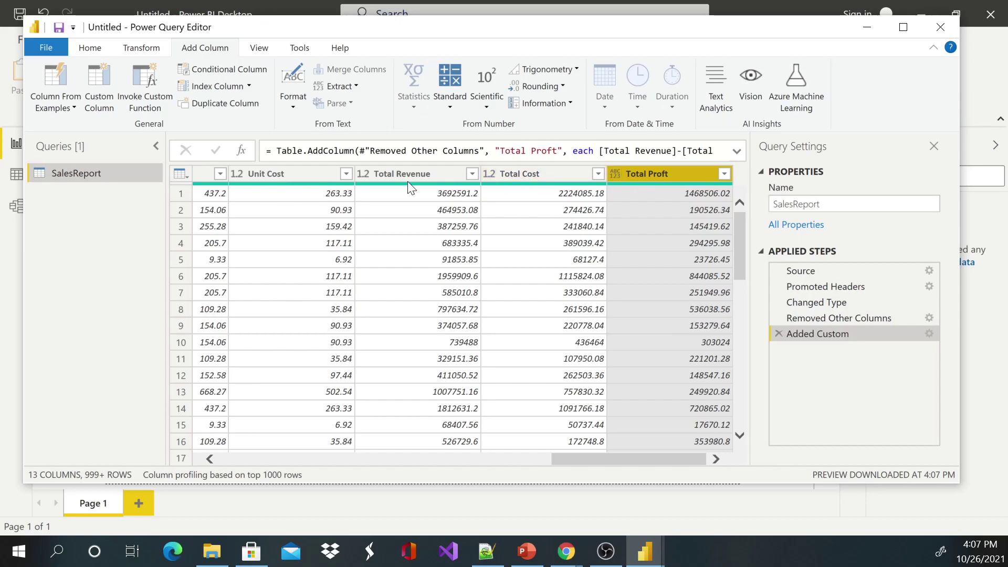
# - Examine the data types available for the Country and Item Type columns without changing them
pyautogui.moveTo(599, 462); pyautogui.dragTo(498, 455)
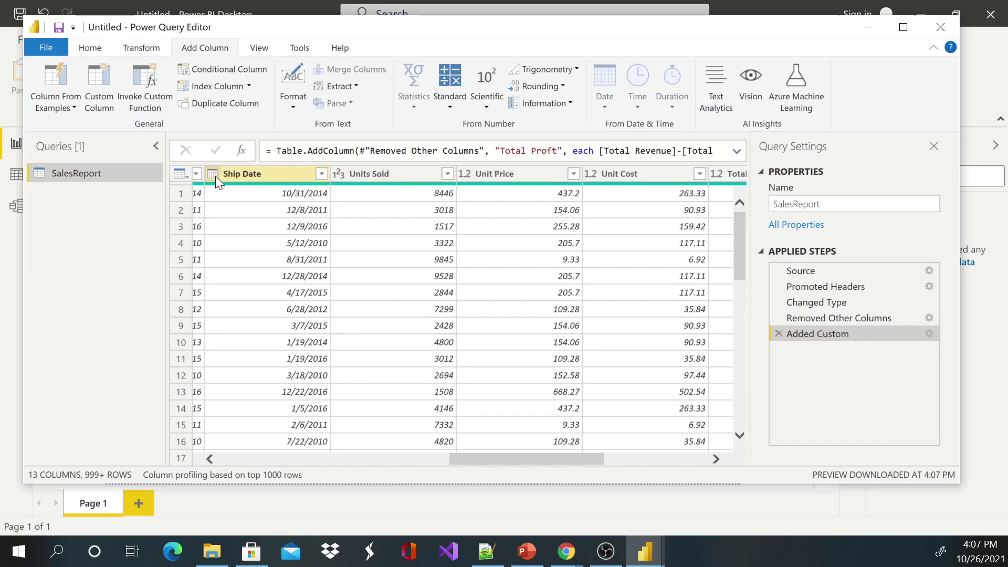
pyautogui.moveTo(540, 458); pyautogui.dragTo(331, 443)
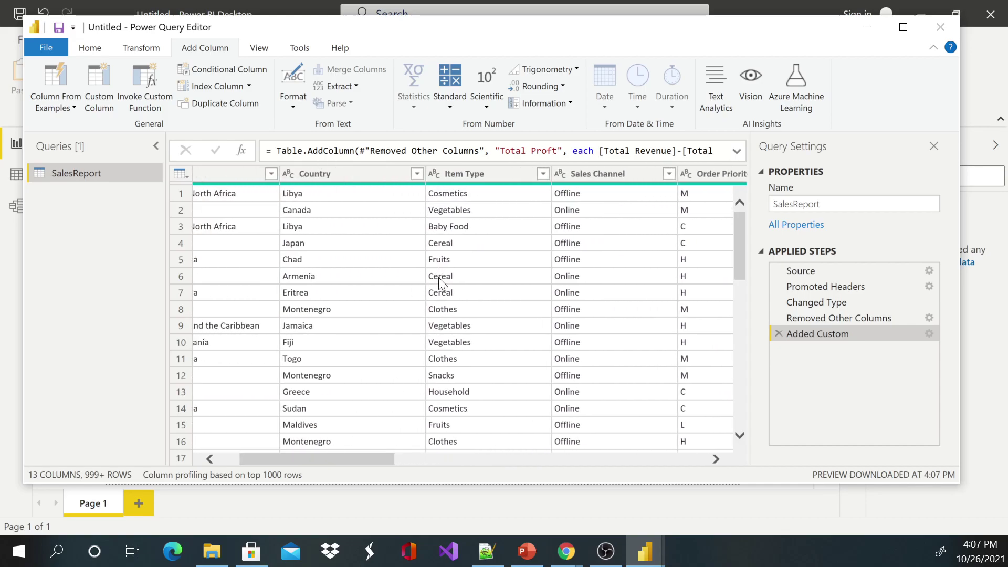
pyautogui.click(288, 174)
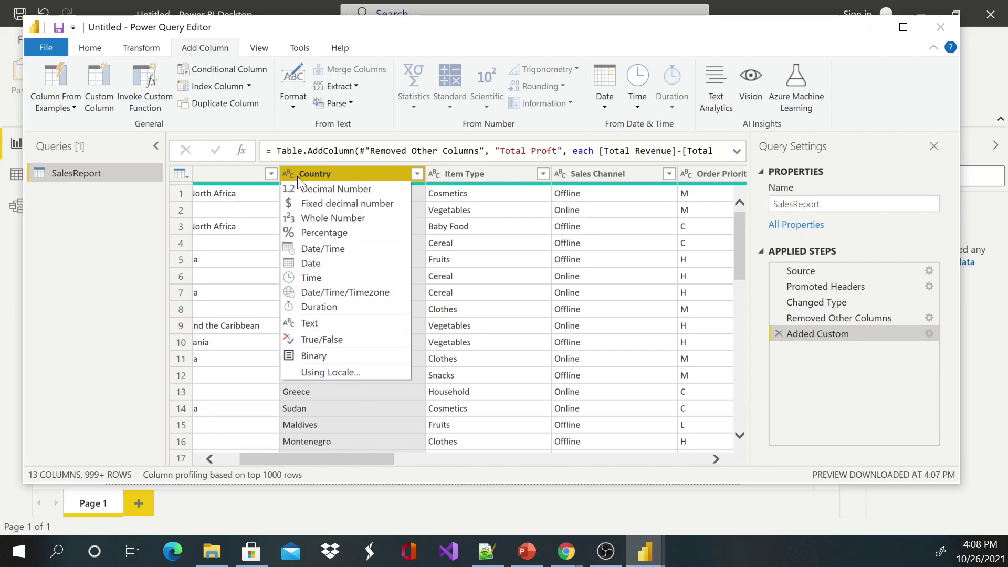
pyautogui.click(366, 171)
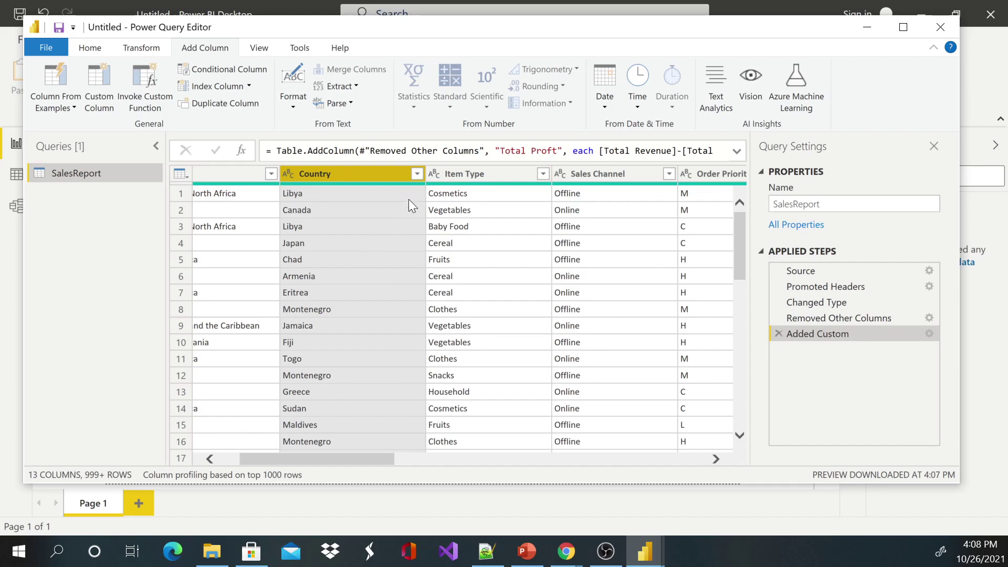
pyautogui.click(434, 174)
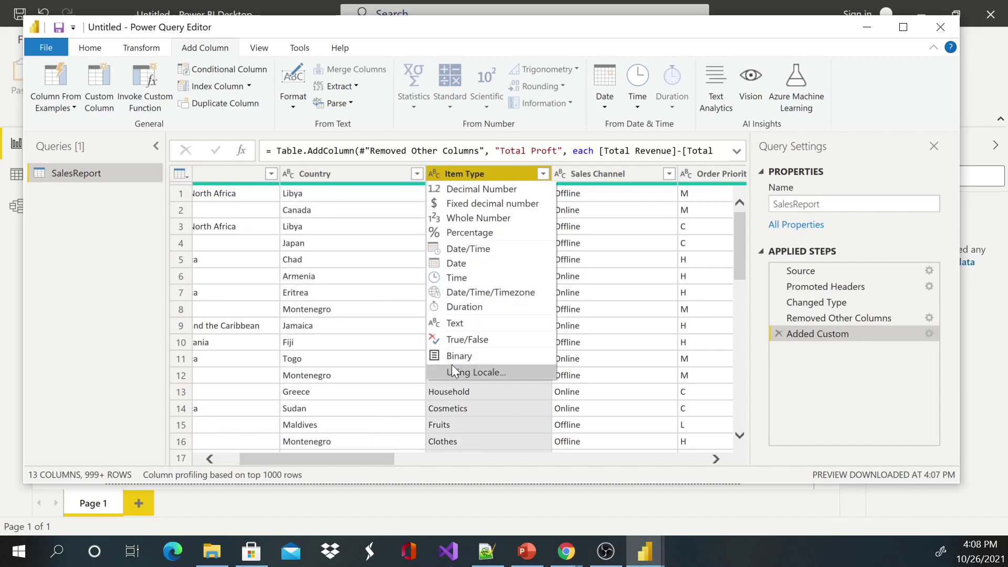
pyautogui.click(434, 174)
pyautogui.click(437, 173)
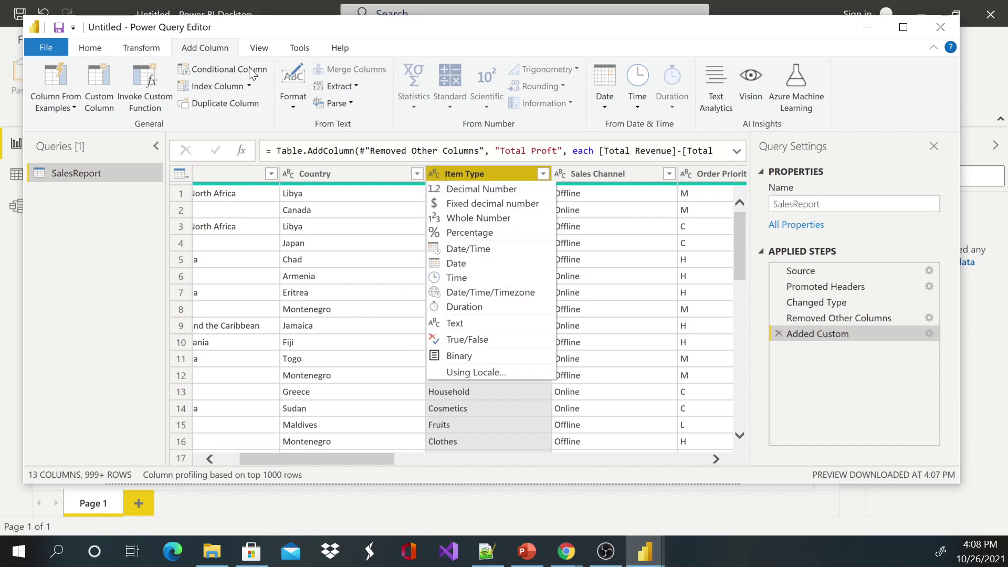
pyautogui.click(251, 49)
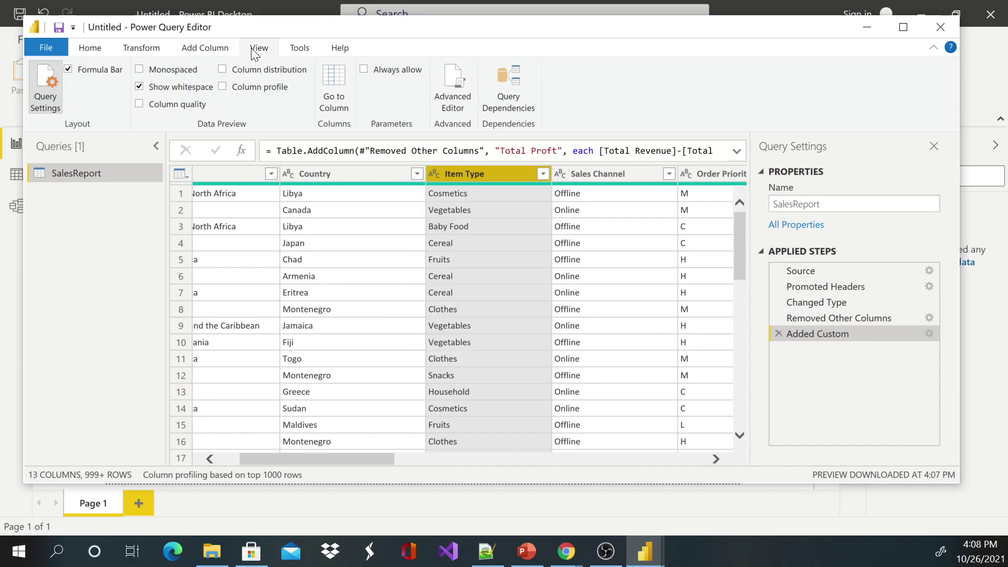
pyautogui.click(145, 46)
pyautogui.click(88, 49)
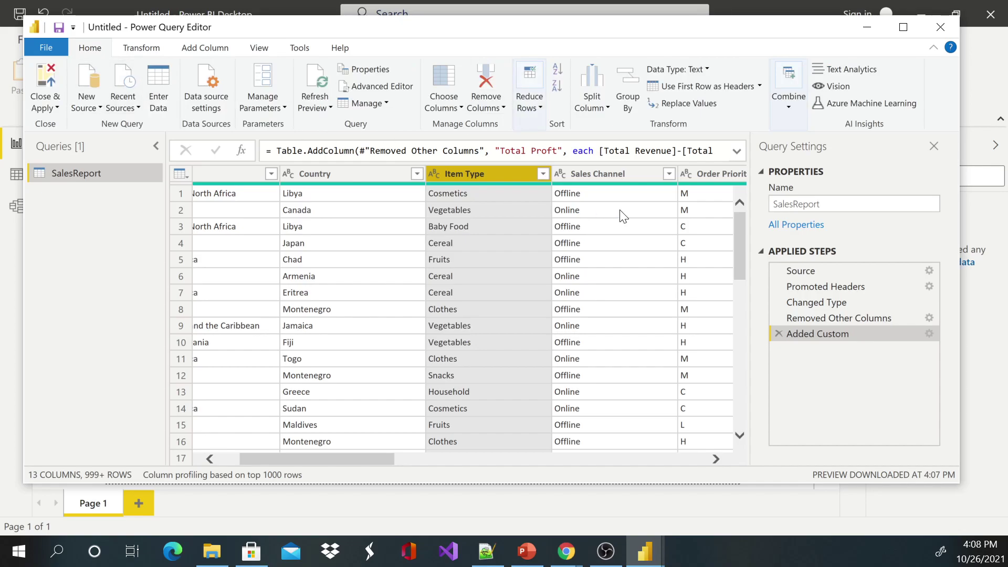
pyautogui.moveTo(353, 458); pyautogui.dragTo(683, 455)
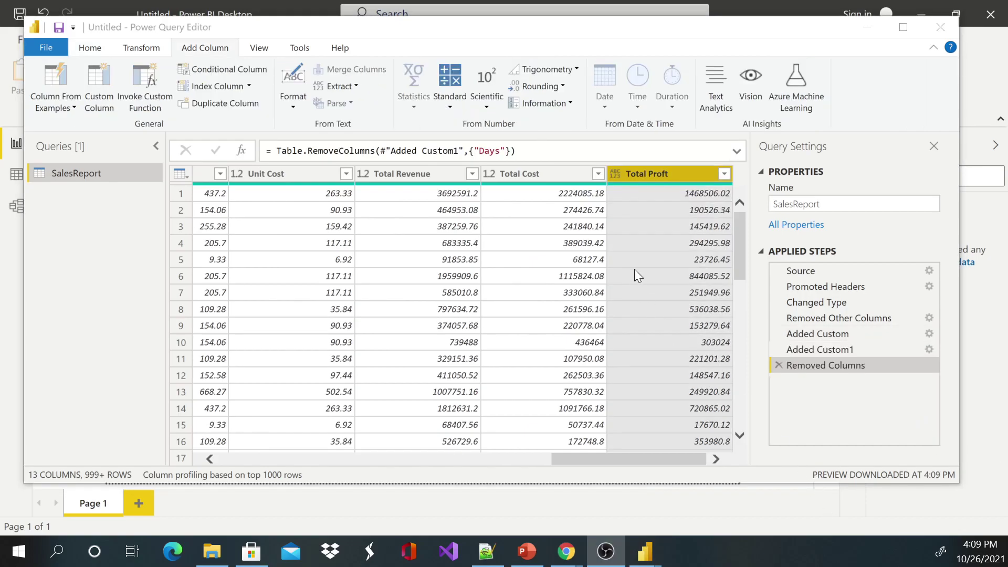
# - Apply the pending SalesReport query changes and close the Power Query Editor
pyautogui.click(81, 48)
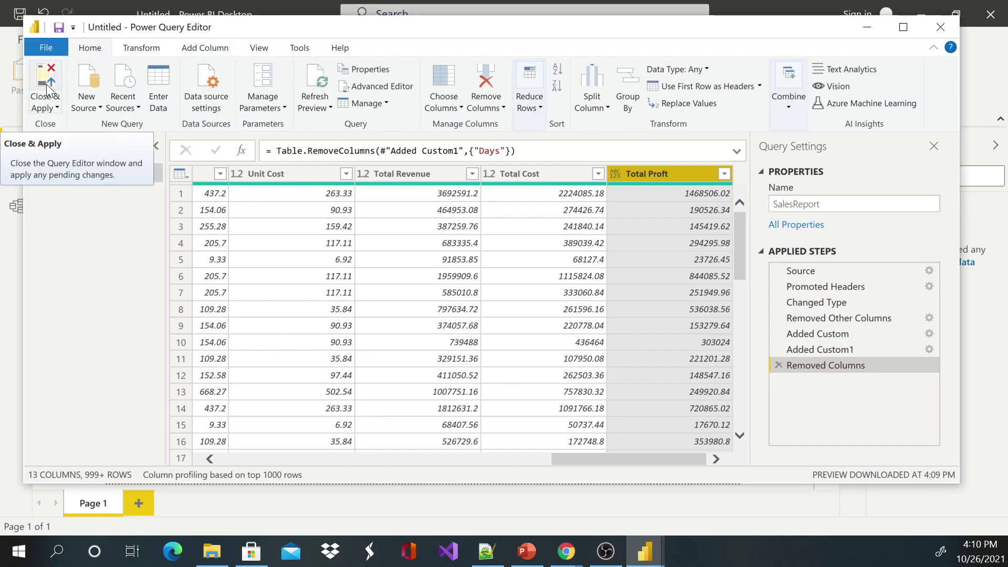
pyautogui.click(202, 48)
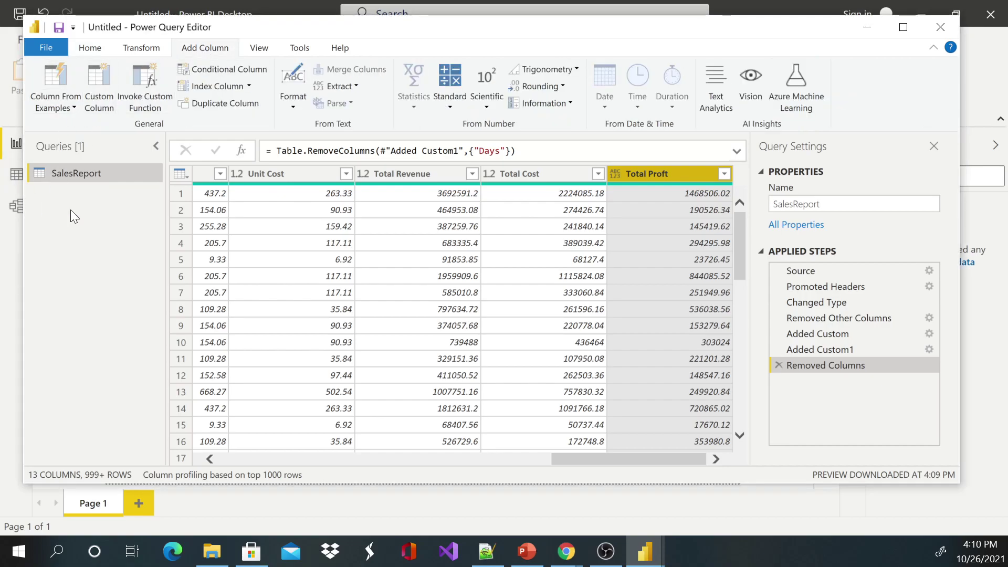
pyautogui.click(87, 46)
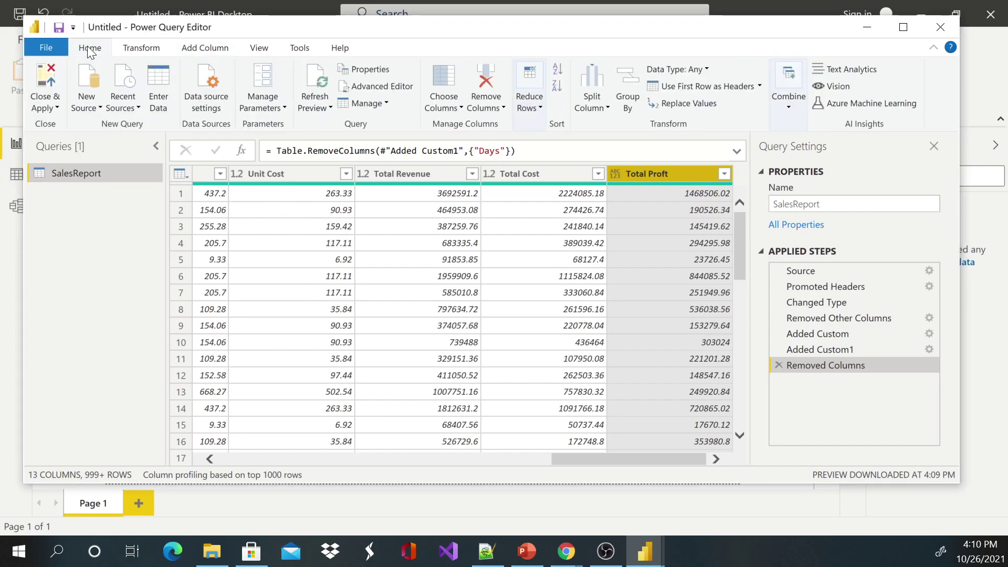
pyautogui.click(48, 84)
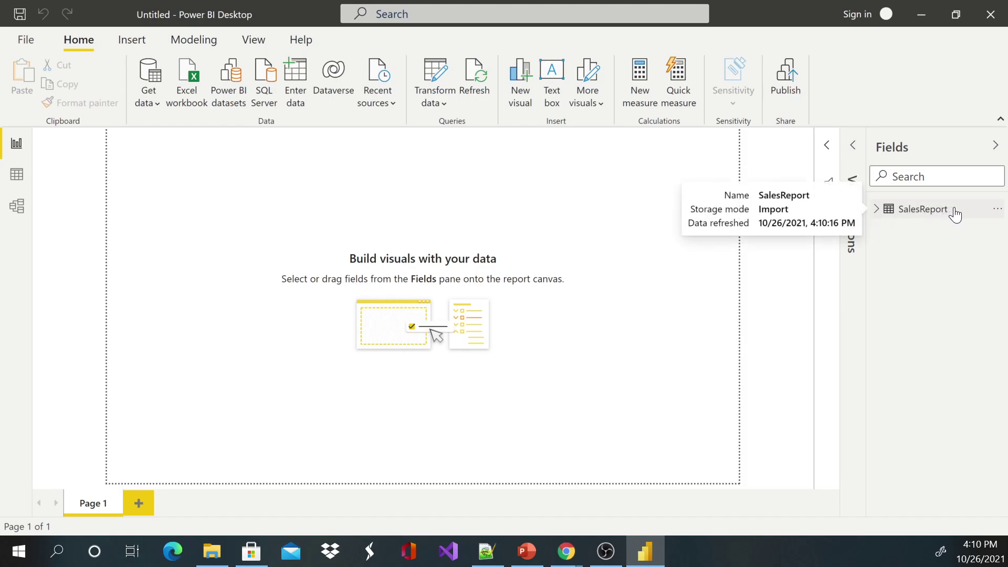
# - Expand the SalesReport fields, inspect the table in the data and model views, and return to the report view
pyautogui.click(876, 210)
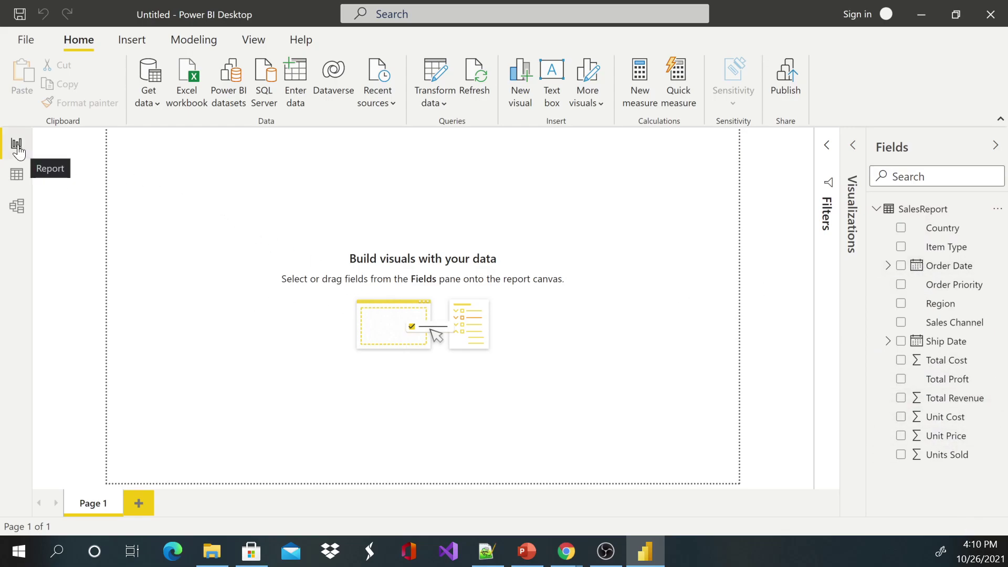
pyautogui.click(17, 173)
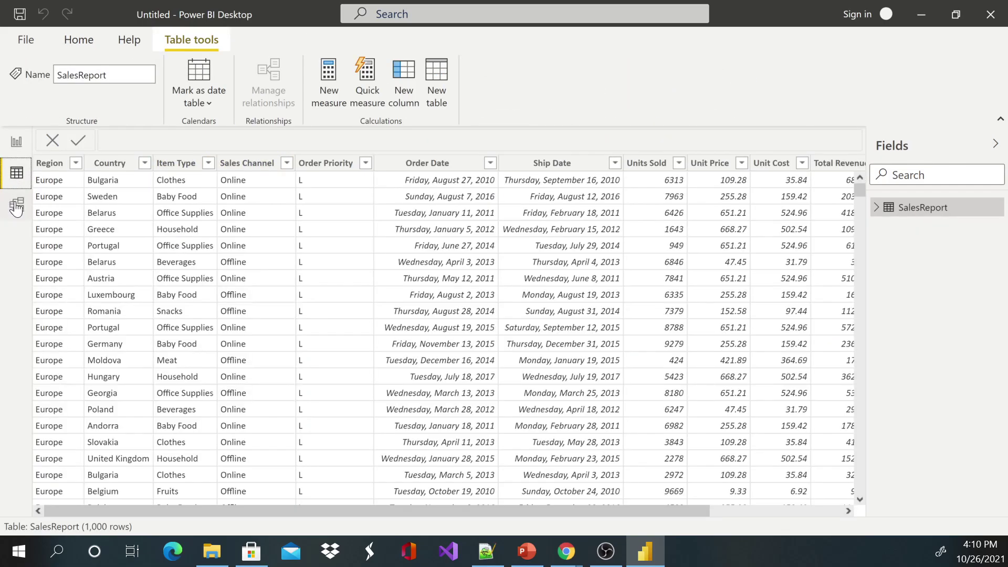
pyautogui.click(17, 206)
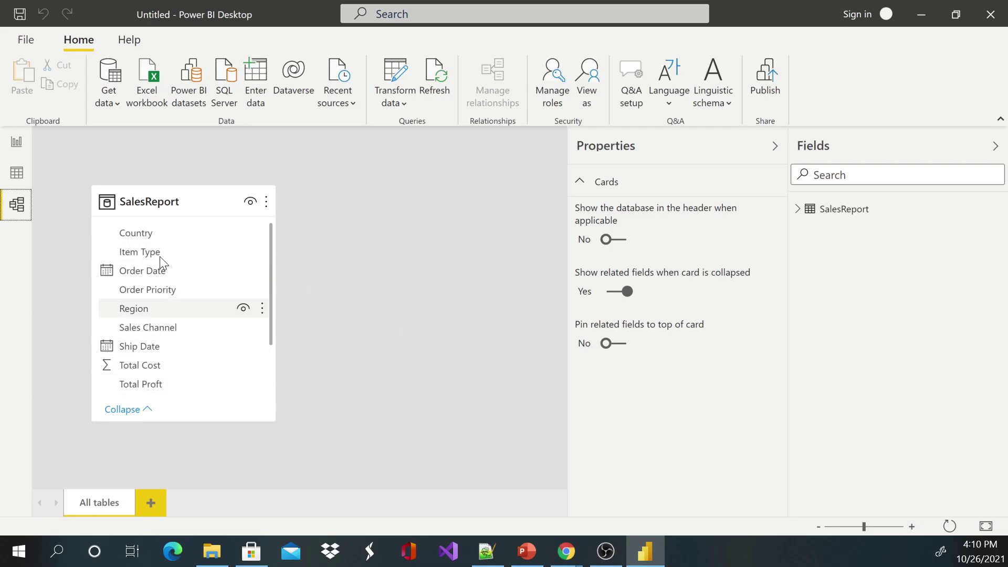
pyautogui.click(17, 145)
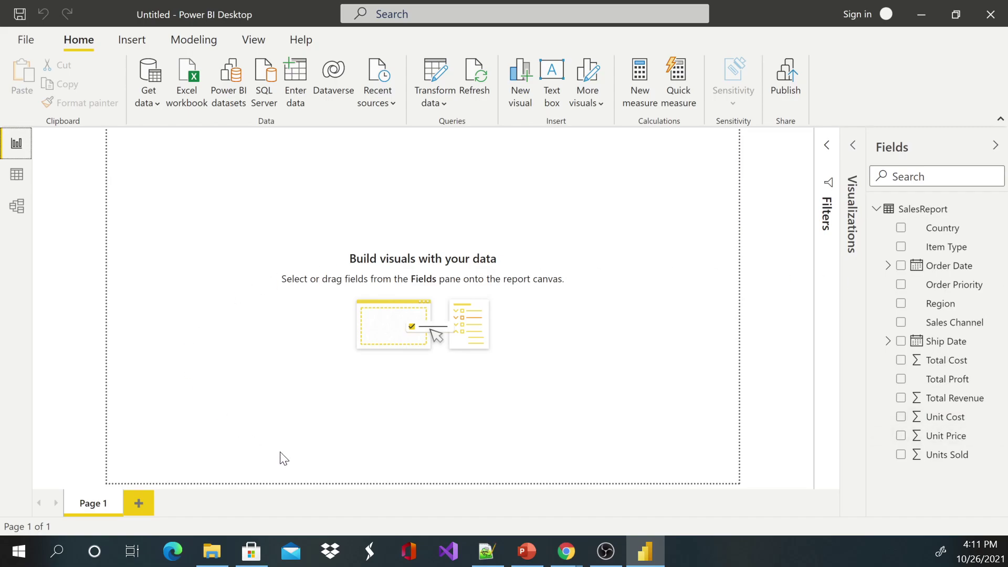
# - Add a table visual with the Country and Units Sold fields to Page 1 and enlarge it to show more rows
pyautogui.click(854, 148)
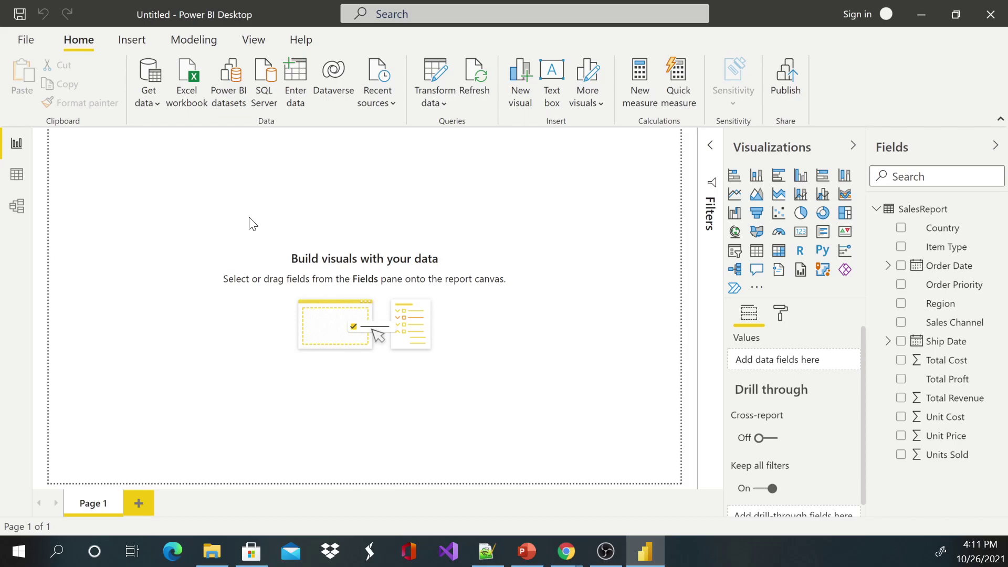
pyautogui.click(756, 251)
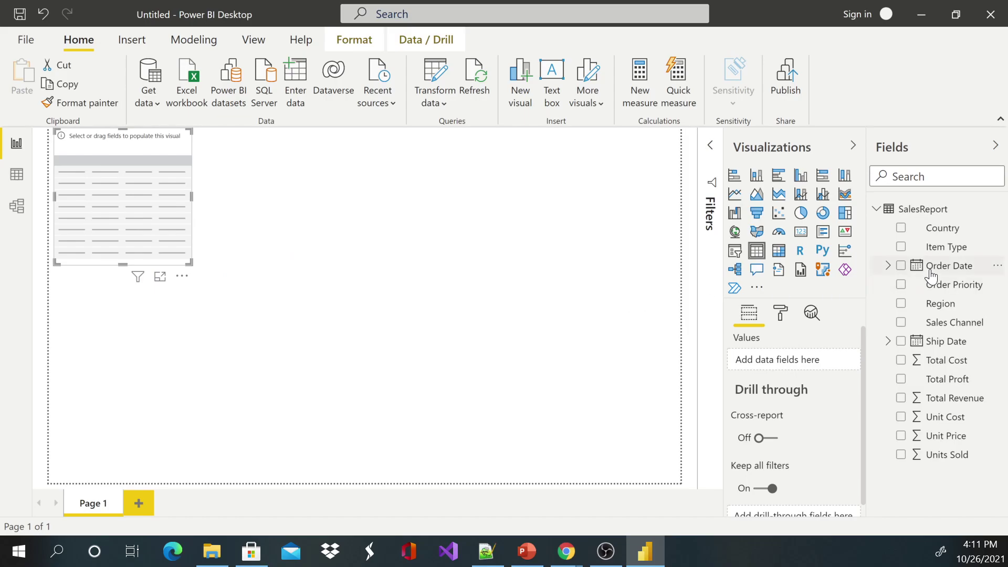
pyautogui.click(900, 227)
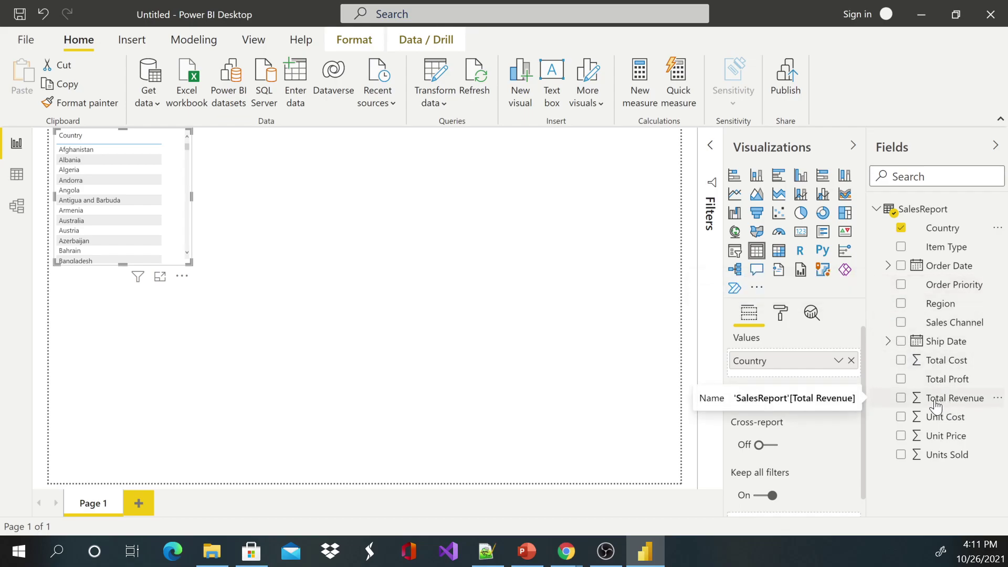
pyautogui.click(901, 455)
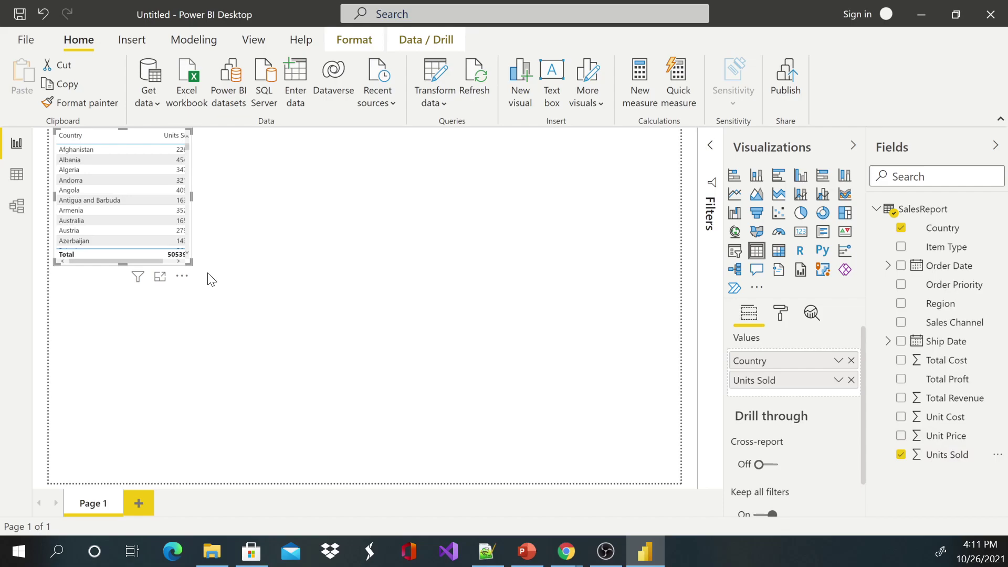
pyautogui.moveTo(189, 263); pyautogui.dragTo(265, 444)
pyautogui.scroll(-10, 146, 289)
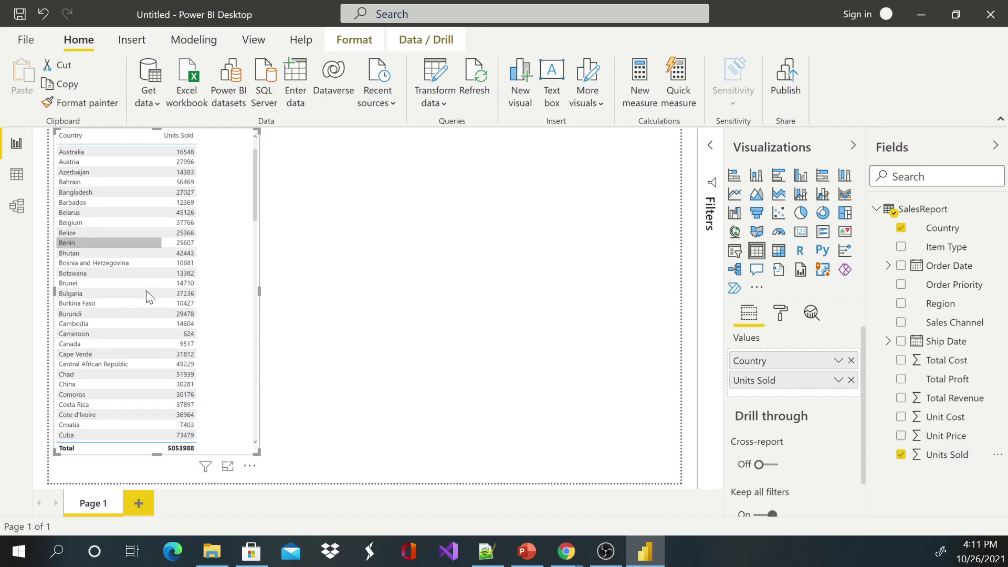
pyautogui.scroll(-15, 149, 296)
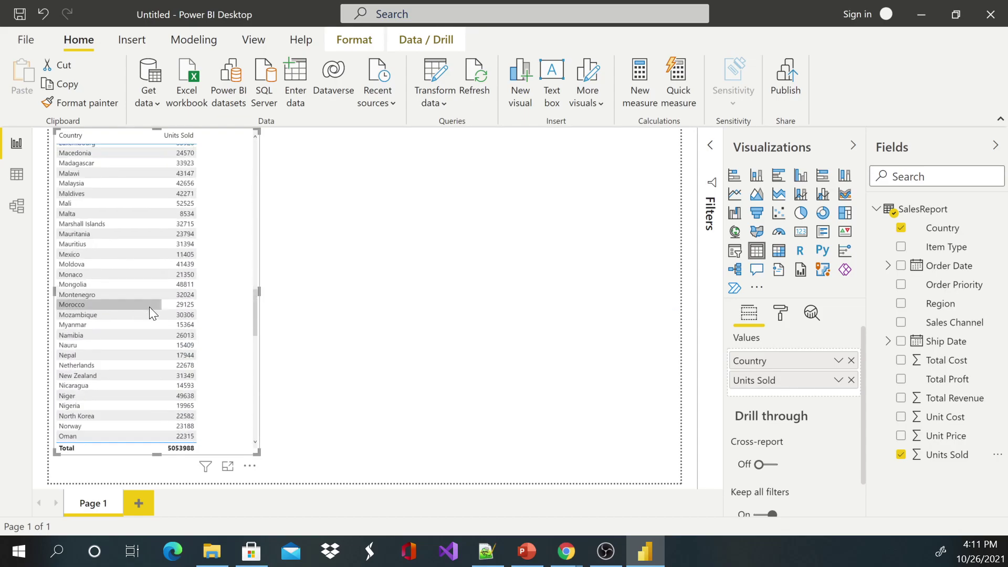
pyautogui.scroll(20, 172, 285)
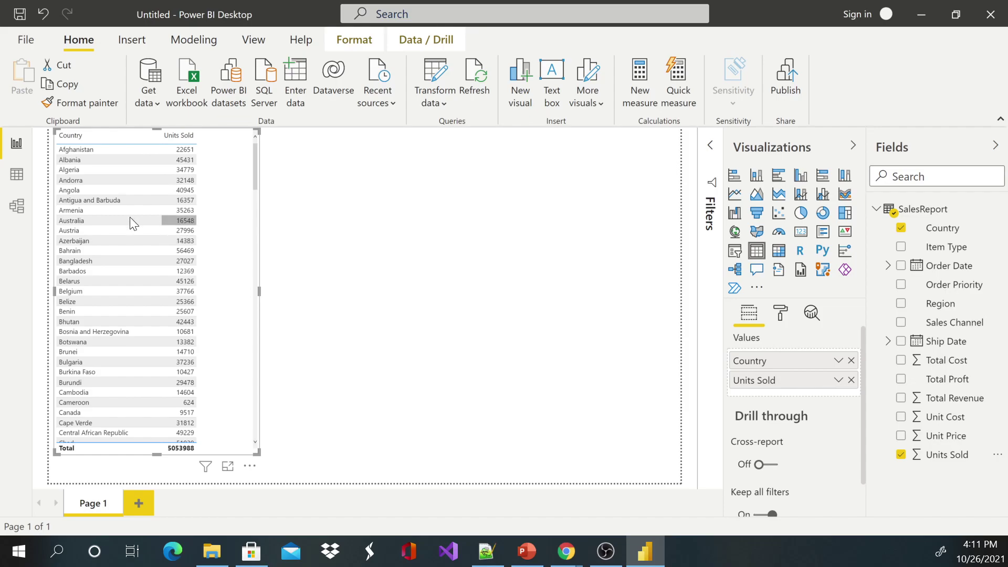
# - Try the Units Sold by Country visual as a line chart, widen it slightly, and convert it back to a table
pyautogui.click(736, 195)
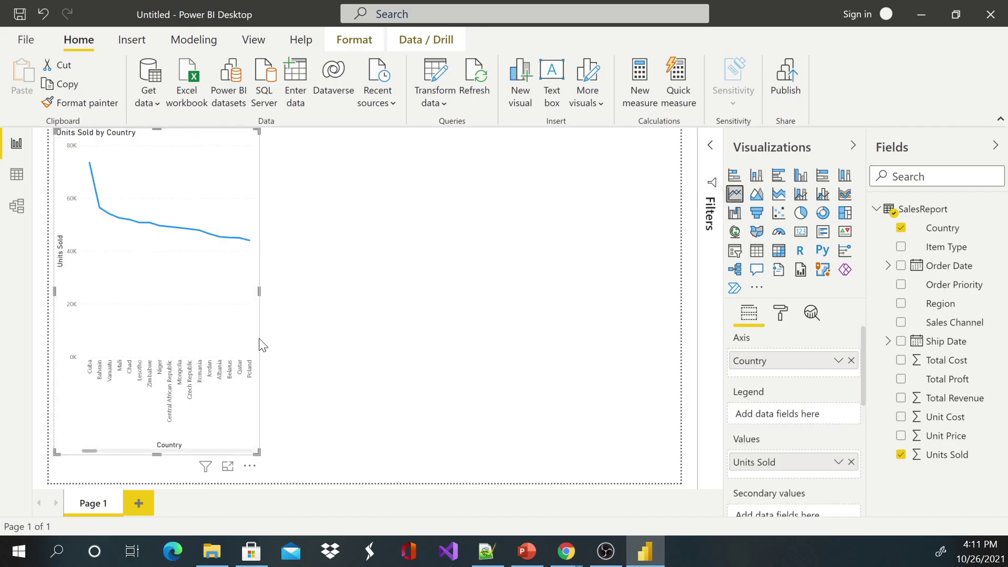
pyautogui.moveTo(259, 292)
pyautogui.mouseDown()
pyautogui.moveTo(602, 271)
pyautogui.moveTo(269, 289)
pyautogui.mouseUp()
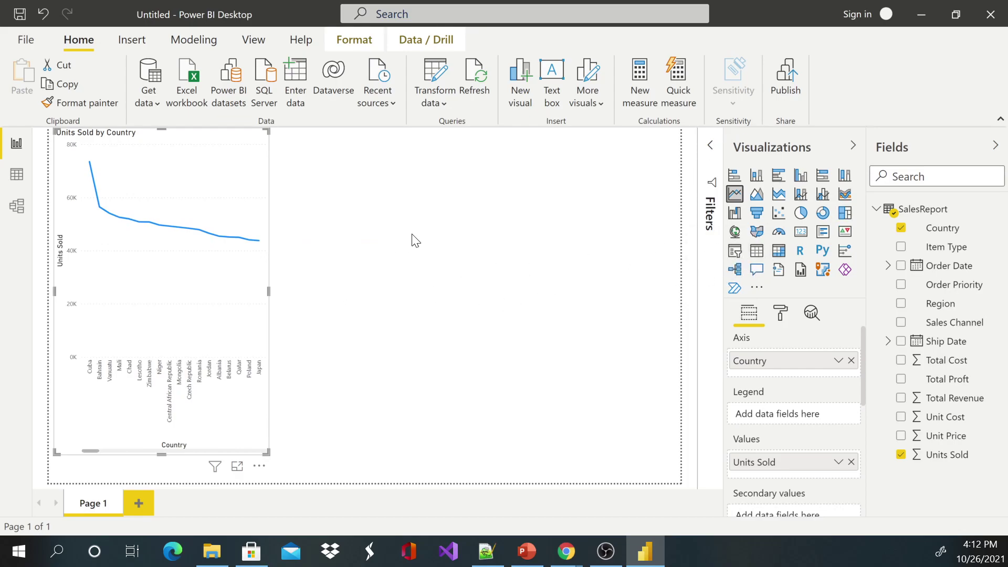
pyautogui.click(403, 206)
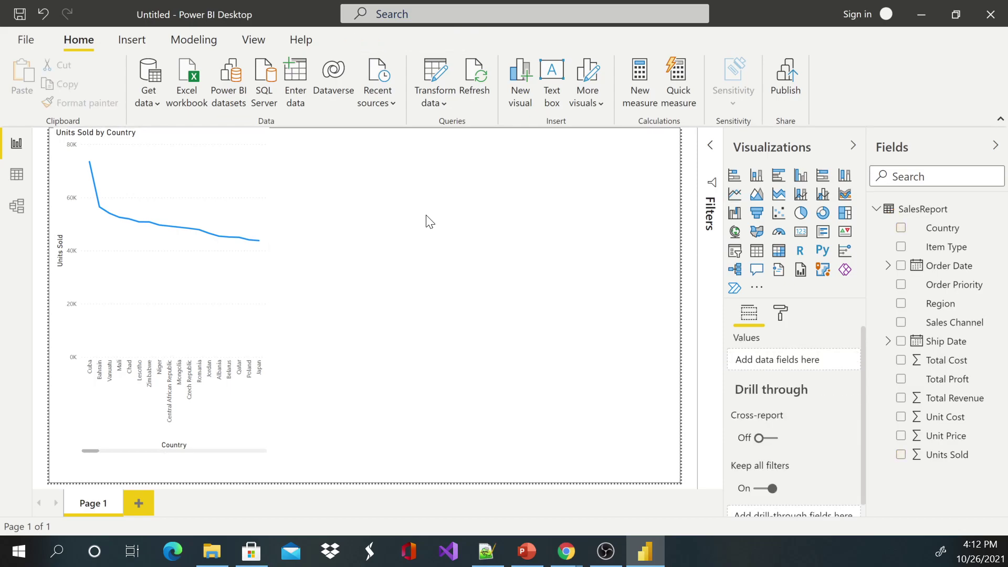
pyautogui.click(207, 140)
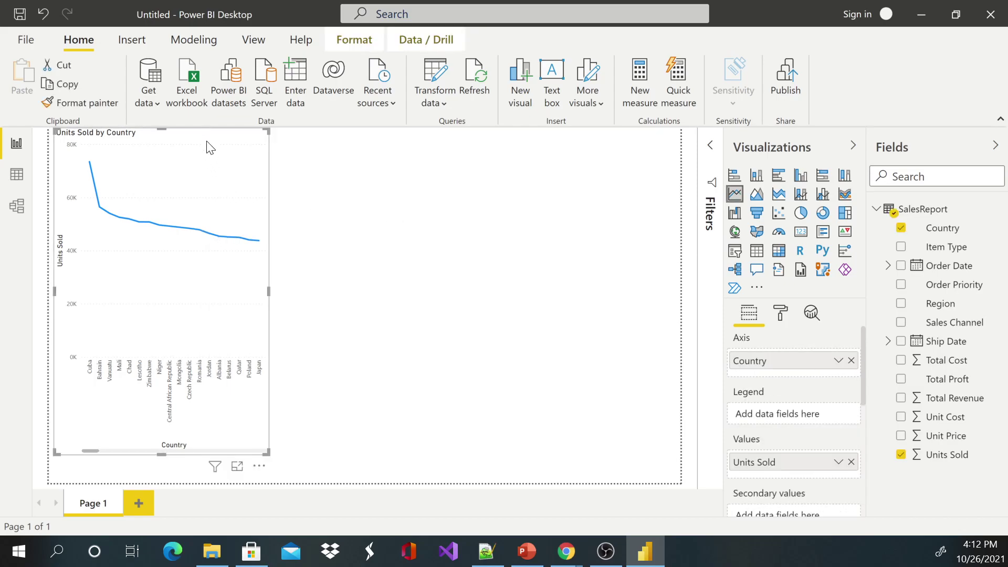
pyautogui.click(756, 251)
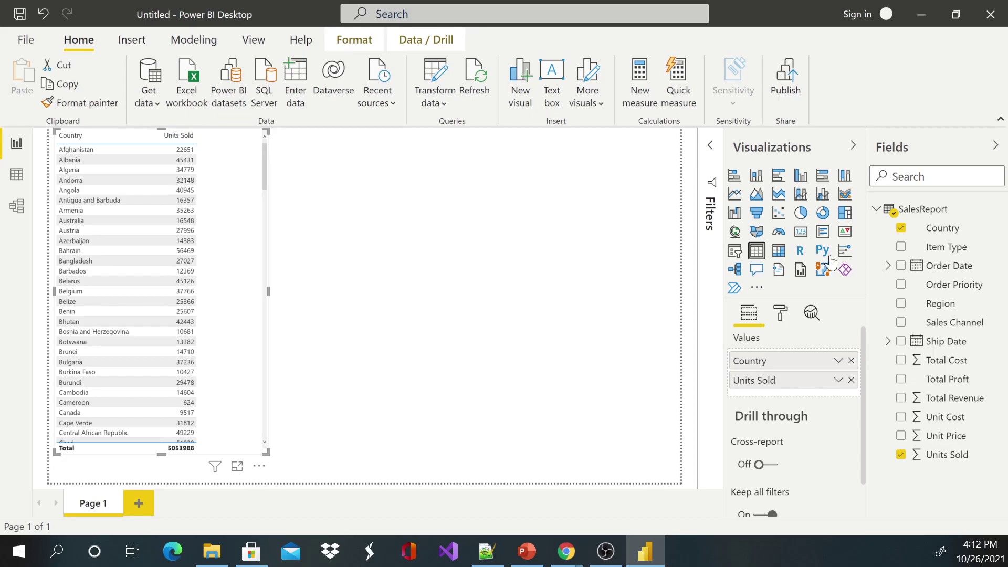
# - Replace the Country field with Region in the table visual and shorten the table to fit its rows
pyautogui.click(901, 304)
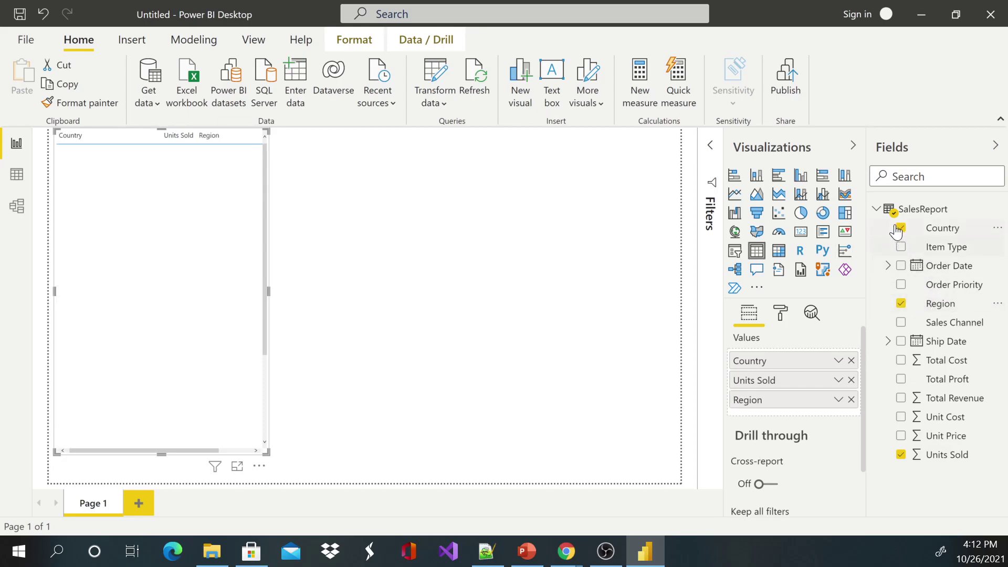
pyautogui.click(899, 229)
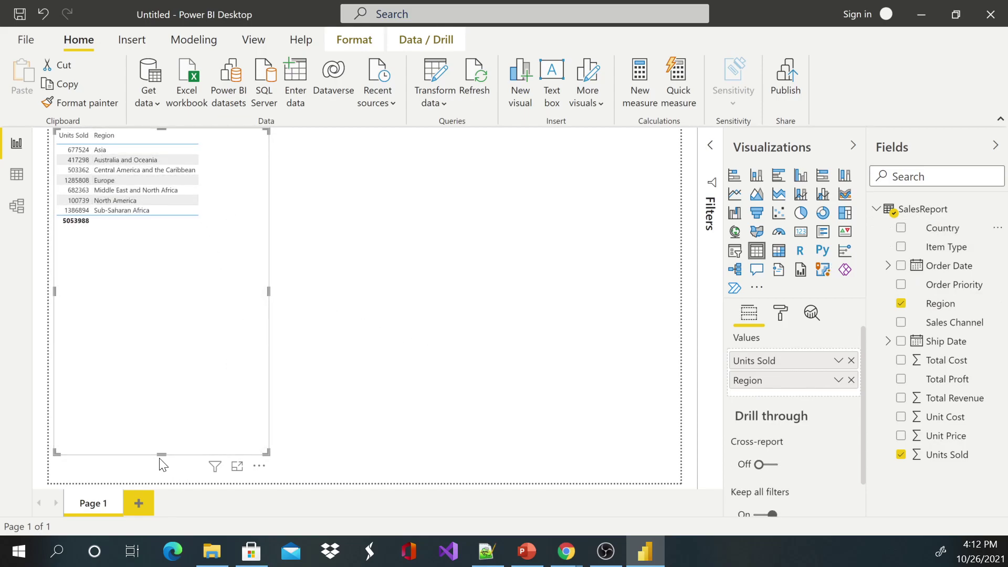
pyautogui.moveTo(160, 455); pyautogui.dragTo(130, 232)
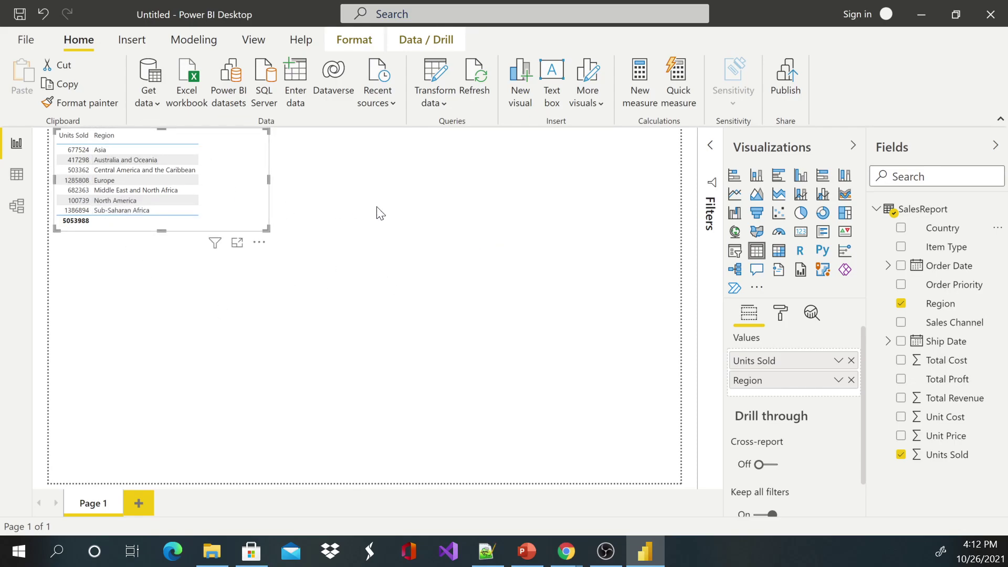
# - Convert the Units Sold by Region table to a donut chart, enlarge it, and deselect it
pyautogui.click(823, 213)
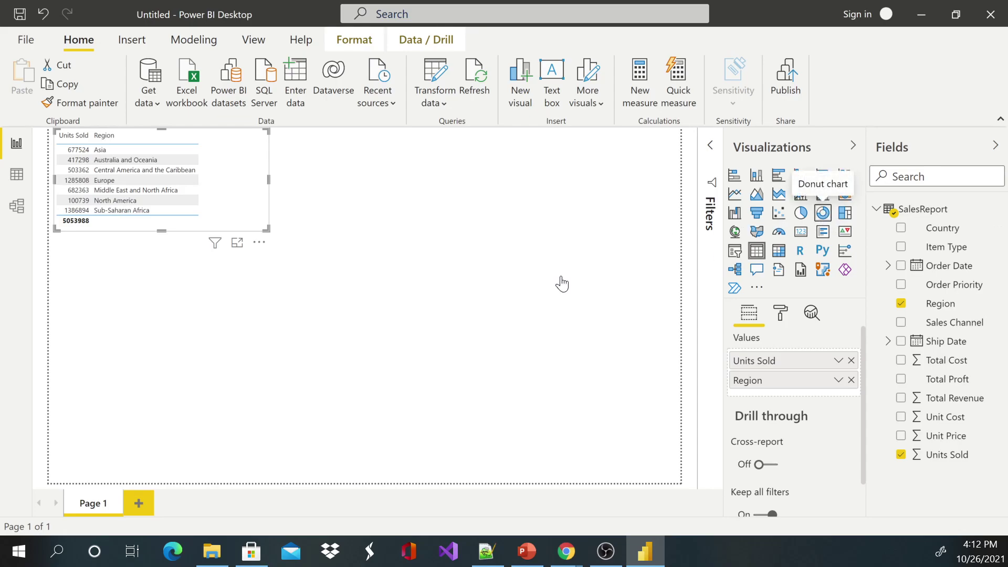
pyautogui.moveTo(266, 229); pyautogui.dragTo(267, 341)
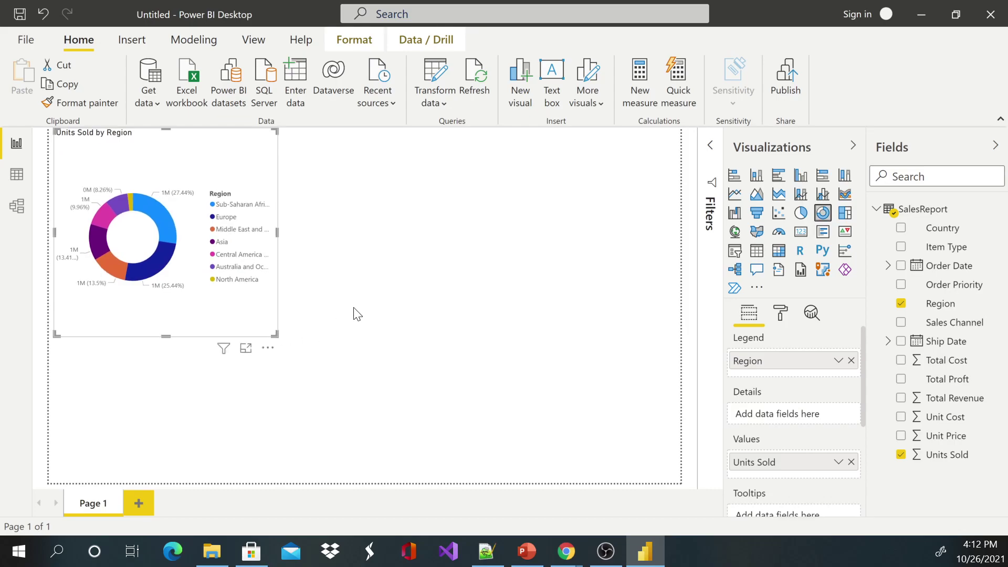
pyautogui.click(394, 275)
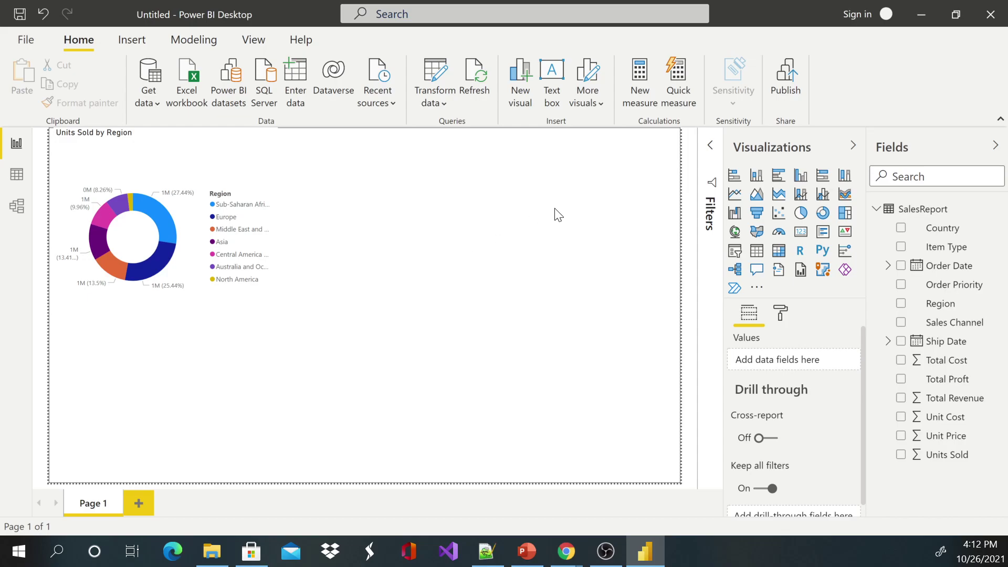
# - Add a clustered bar chart with the Order Date Year as axis and Total Revenue and Total Cost as values
pyautogui.click(779, 179)
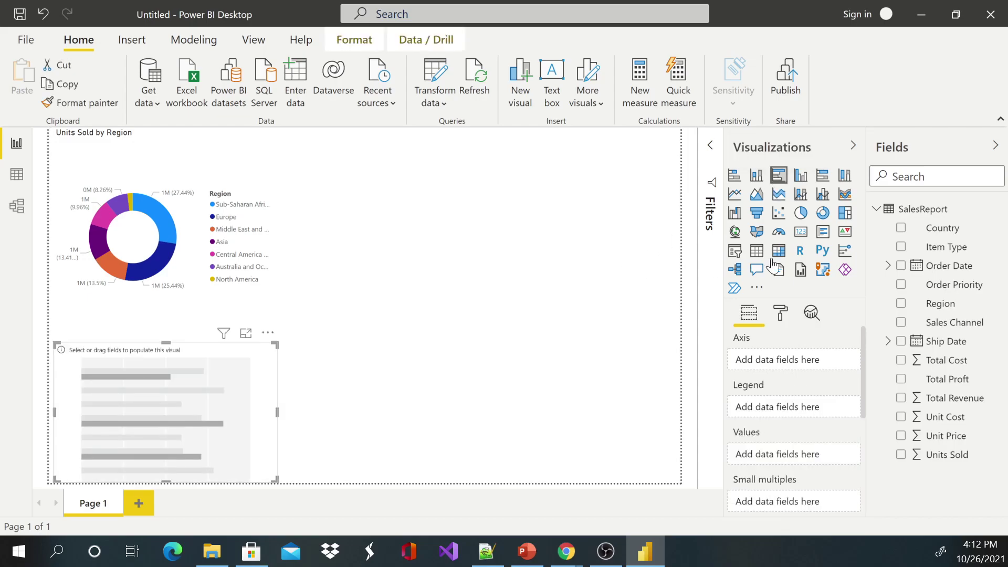
pyautogui.click(902, 230)
pyautogui.click(886, 267)
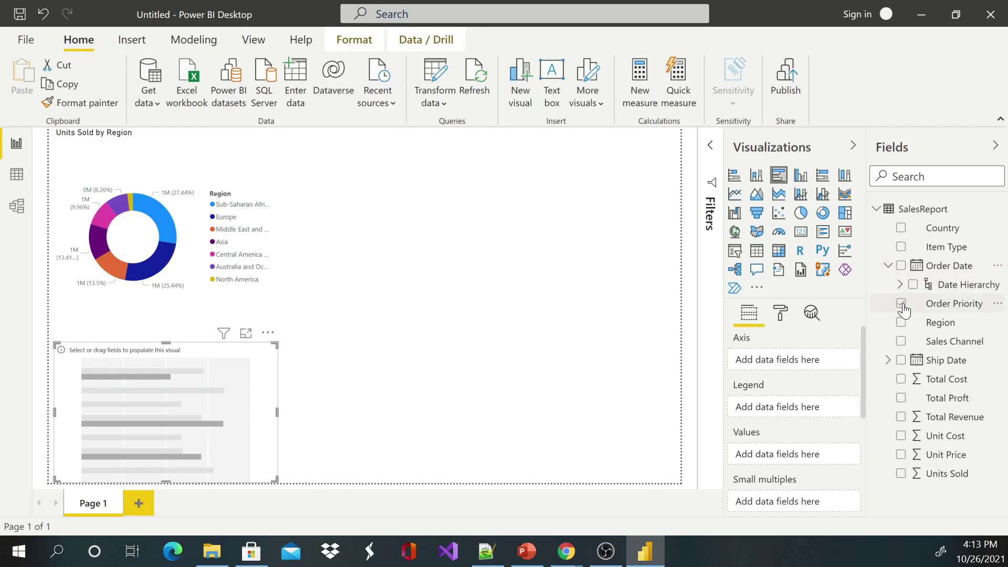
pyautogui.click(902, 285)
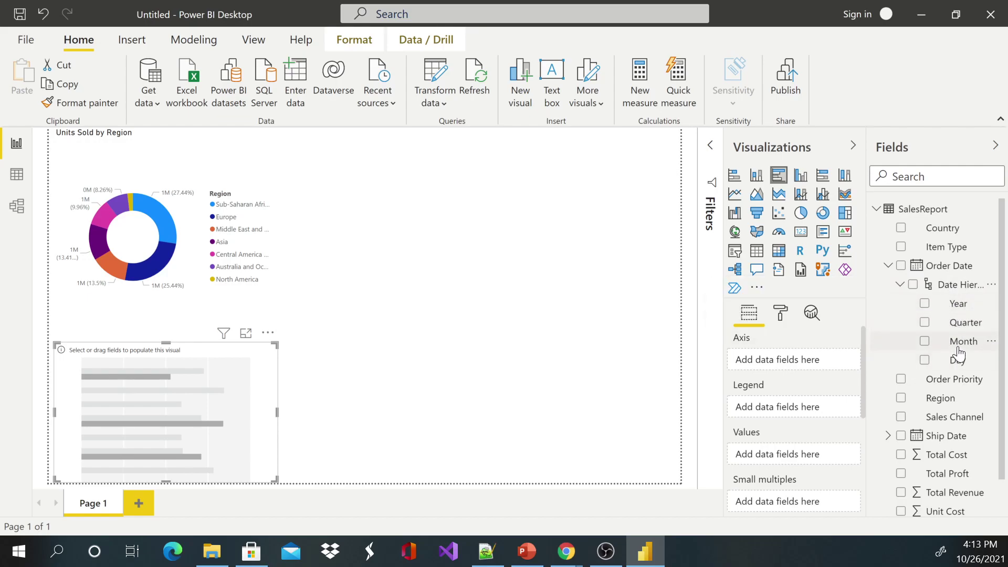
pyautogui.click(924, 303)
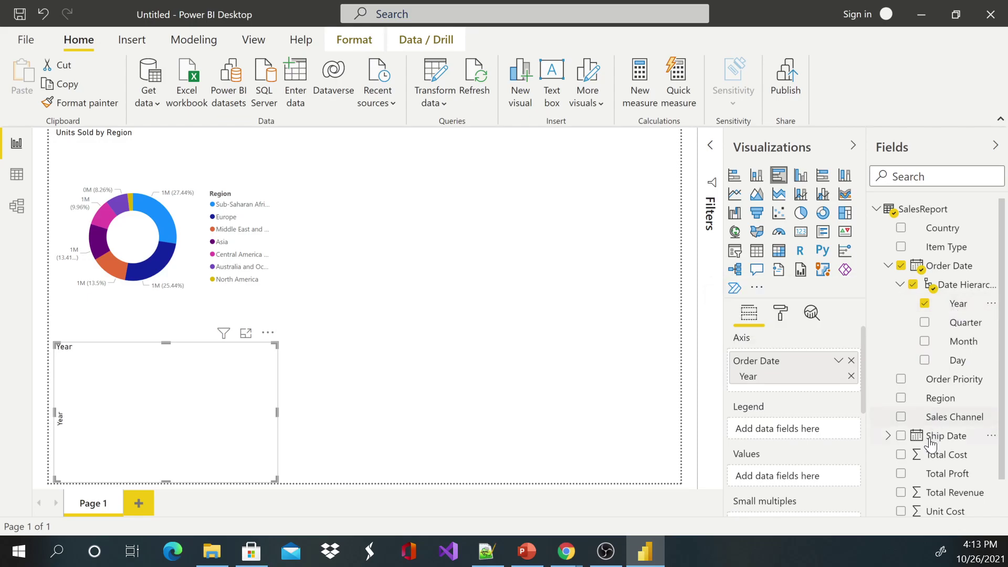
pyautogui.click(902, 493)
pyautogui.click(901, 456)
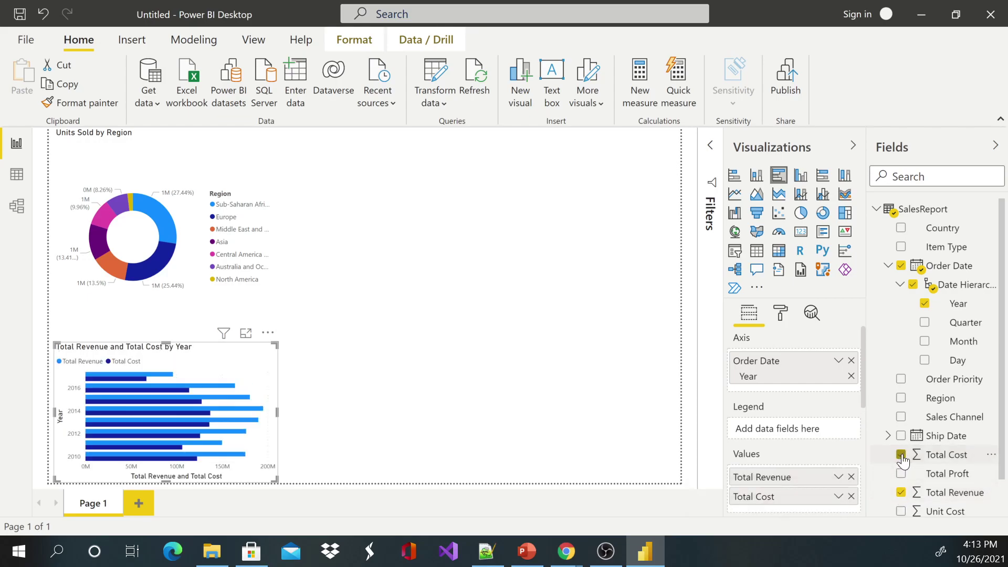
# - Make the Total Revenue and Total Cost by Year chart taller, convert it to a line chart, and widen it across most of the page
pyautogui.click(163, 340)
pyautogui.click(163, 370)
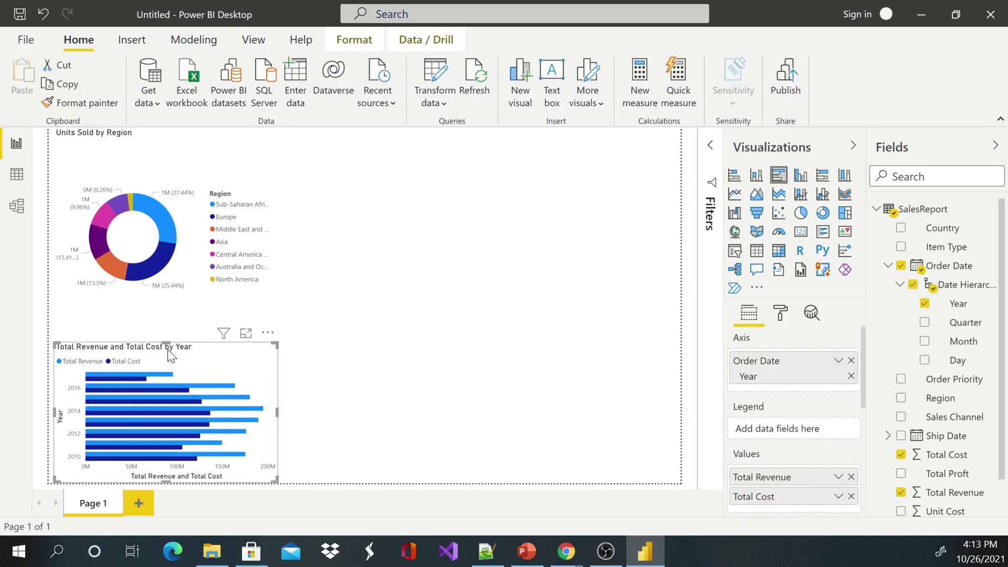
pyautogui.moveTo(166, 342); pyautogui.dragTo(166, 314)
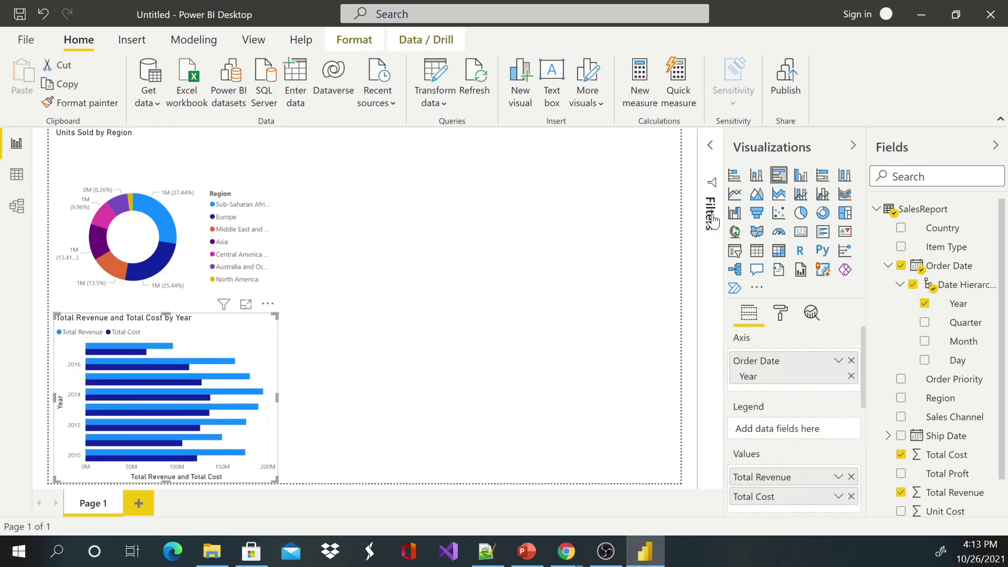
pyautogui.click(734, 197)
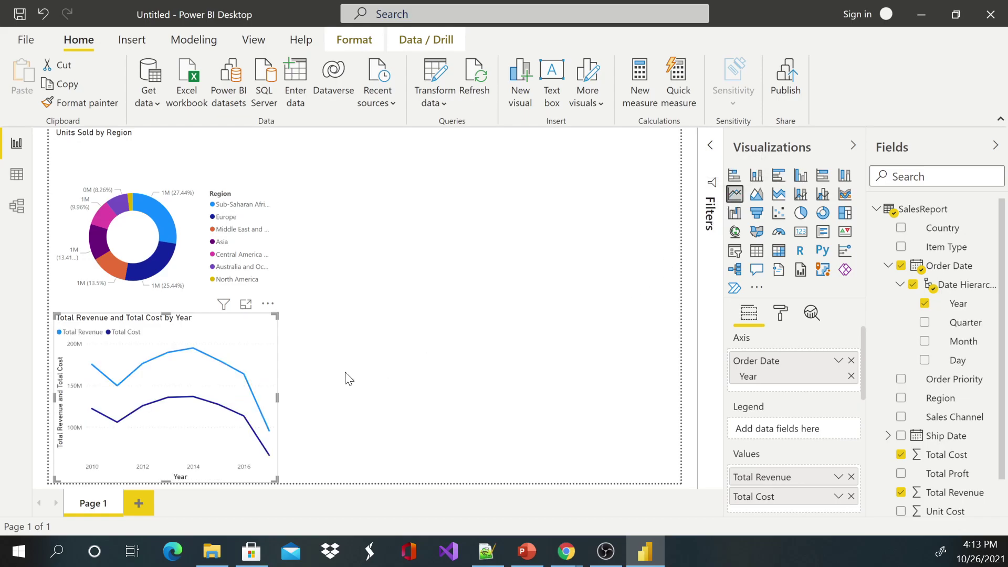
pyautogui.moveTo(277, 398); pyautogui.dragTo(606, 382)
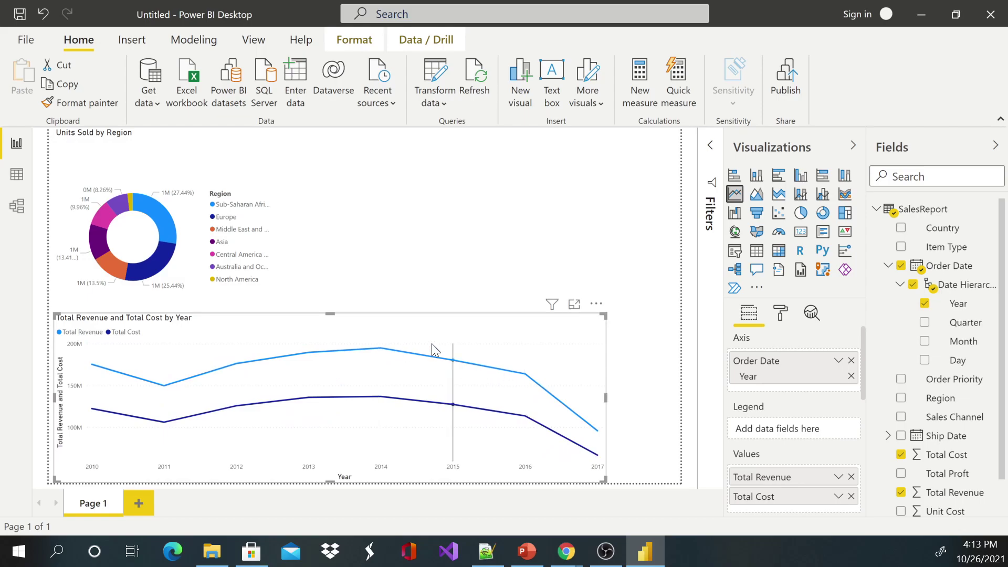
# - Reduce the line chart's height, move it to the top of the page, and place the donut chart directly below it
pyautogui.moveTo(331, 317); pyautogui.dragTo(389, 174)
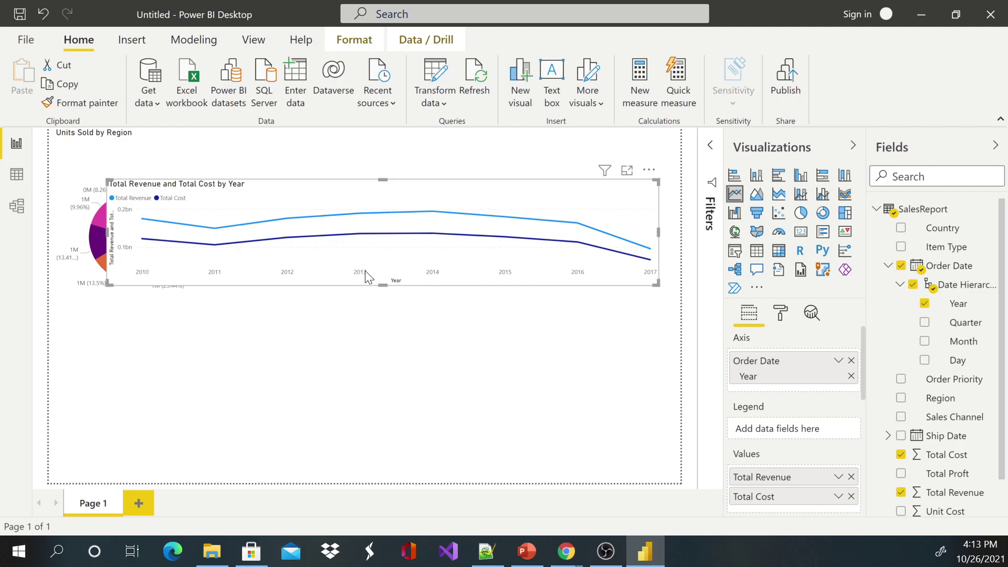
pyautogui.click(85, 200)
pyautogui.click(300, 231)
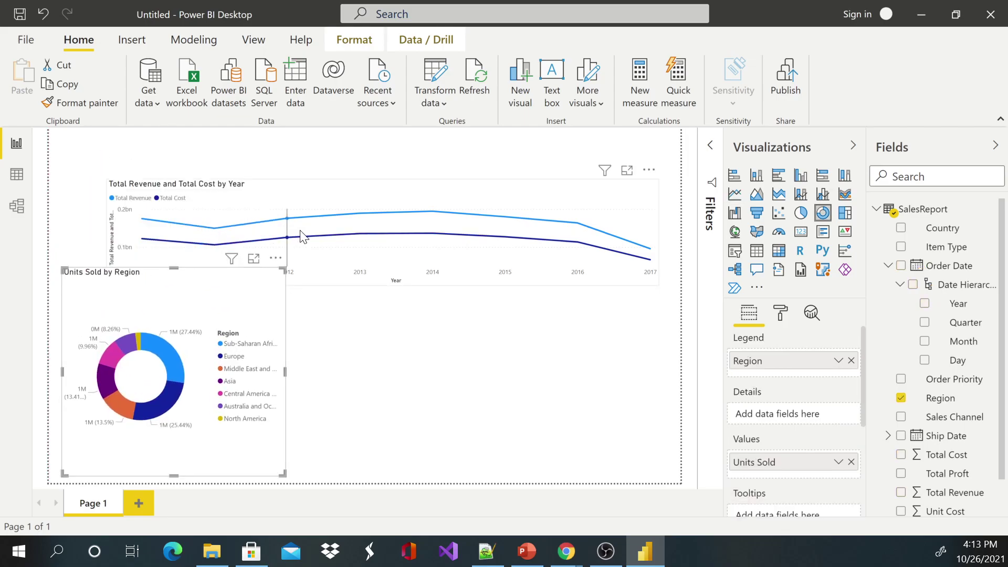
pyautogui.moveTo(300, 232); pyautogui.dragTo(247, 181)
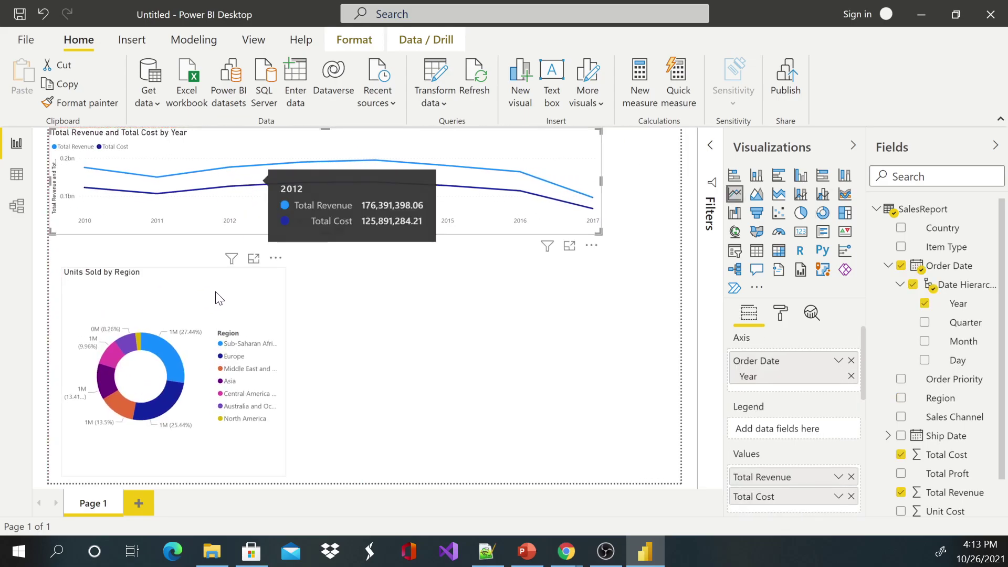
pyautogui.moveTo(180, 294); pyautogui.dragTo(169, 270)
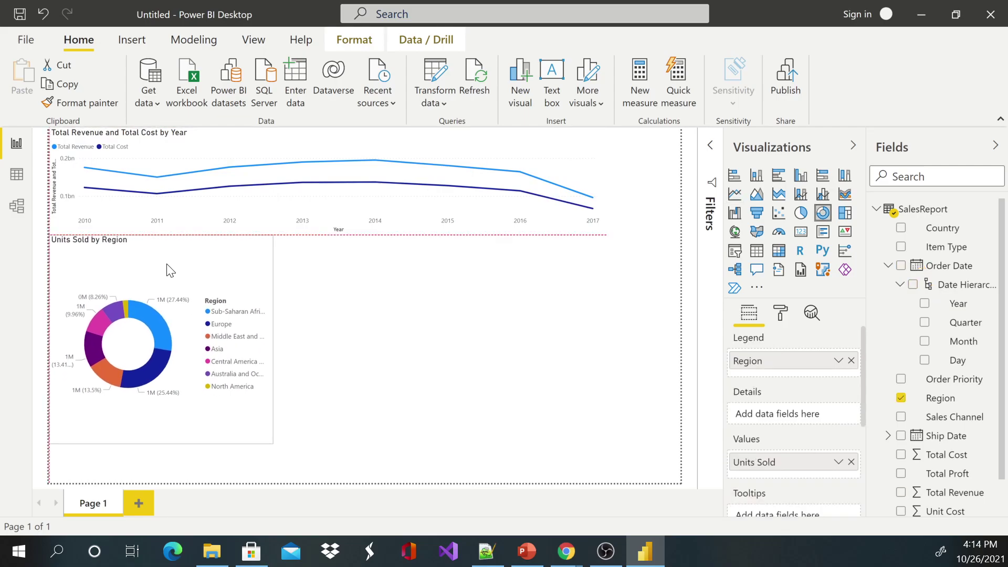
pyautogui.click(372, 318)
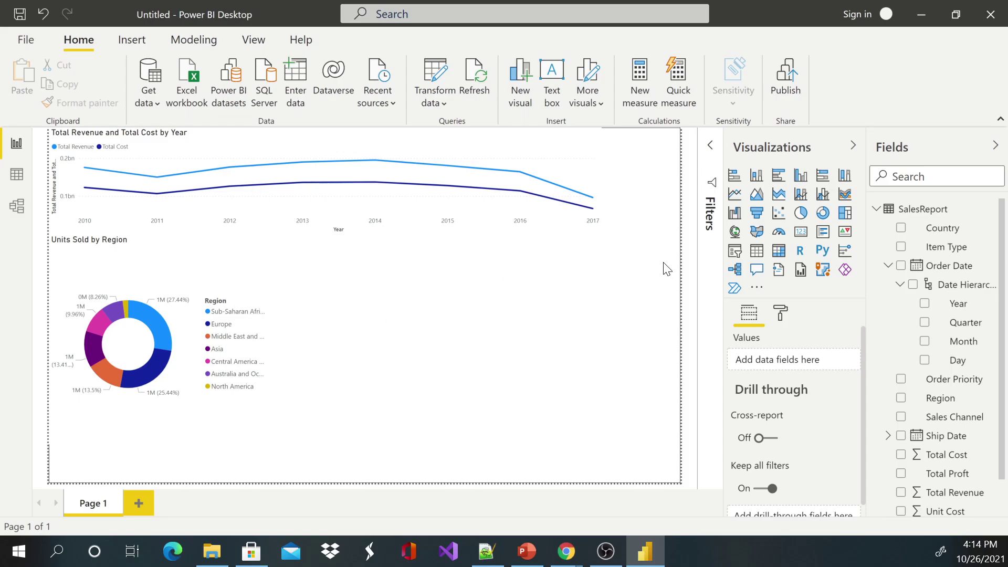
# - Add a filled map beside the donut chart with Region as legend and the Total Revenue field, and widen it
pyautogui.click(756, 231)
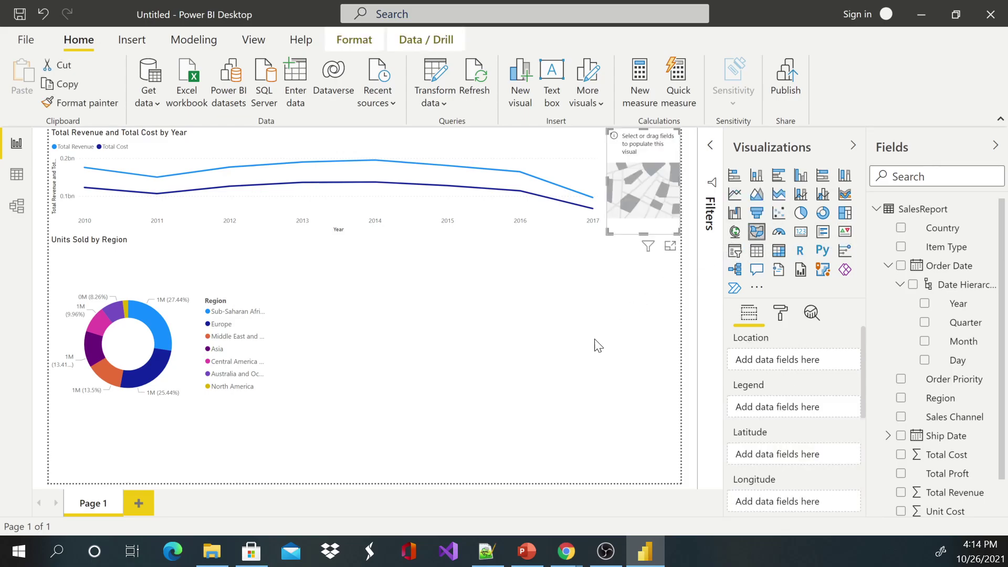
pyautogui.moveTo(649, 175); pyautogui.dragTo(421, 349)
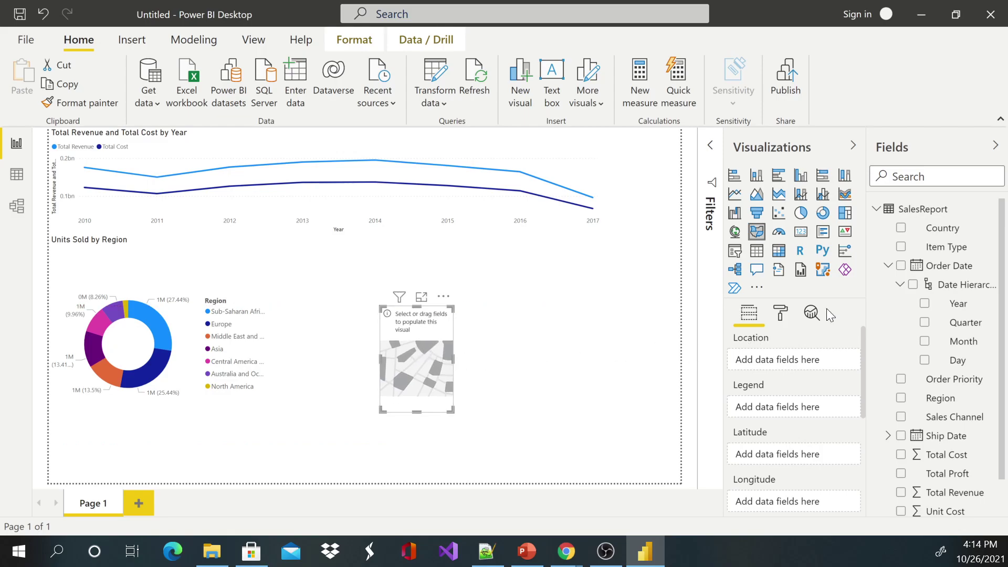
pyautogui.click(901, 399)
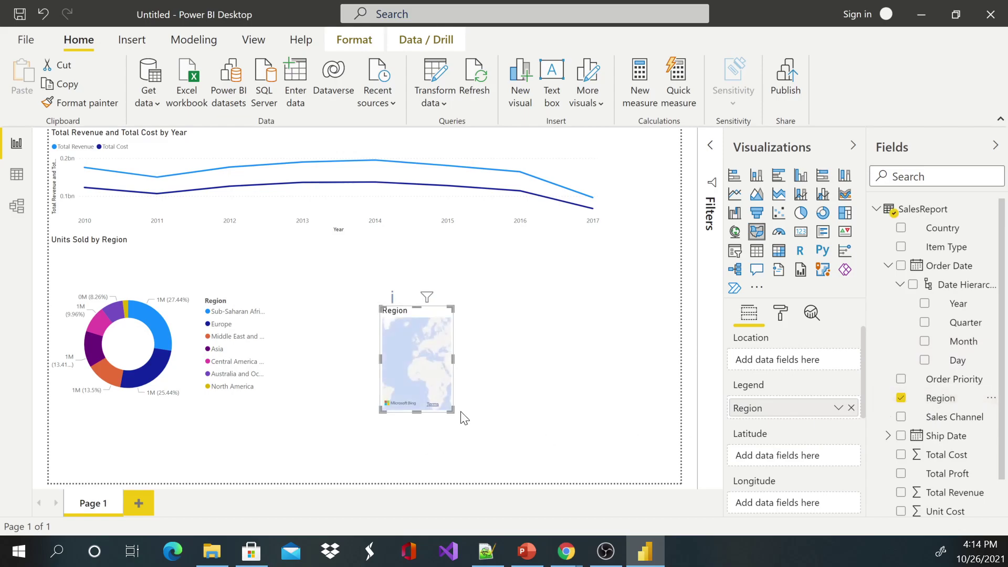
pyautogui.moveTo(453, 412); pyautogui.dragTo(591, 420)
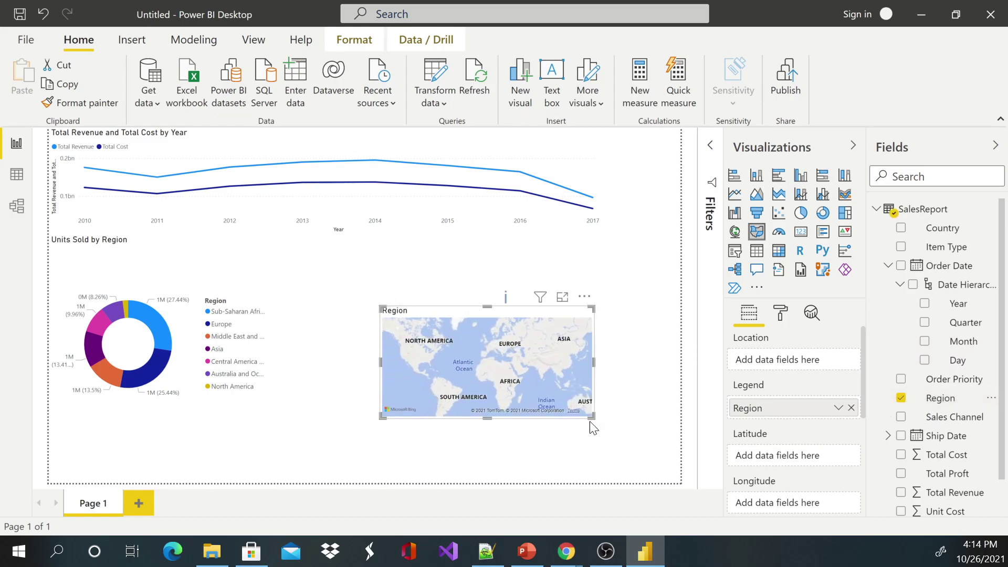
pyautogui.click(902, 494)
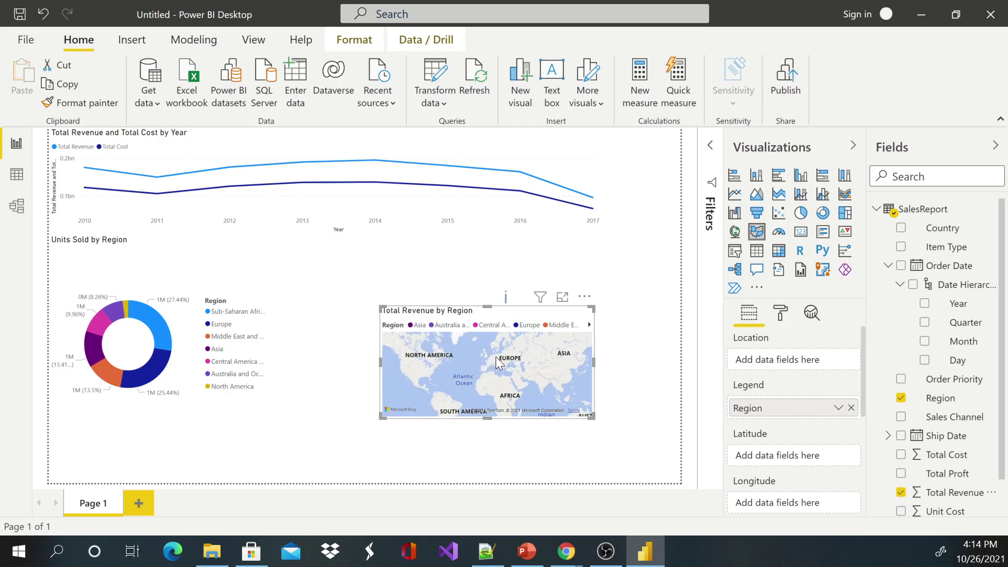
# - Enlarge the Total Revenue by Region map, shift it closer to the line chart, and make the donut chart slightly smaller
pyautogui.moveTo(380, 418); pyautogui.dragTo(302, 441)
pyautogui.moveTo(593, 375); pyautogui.dragTo(619, 375)
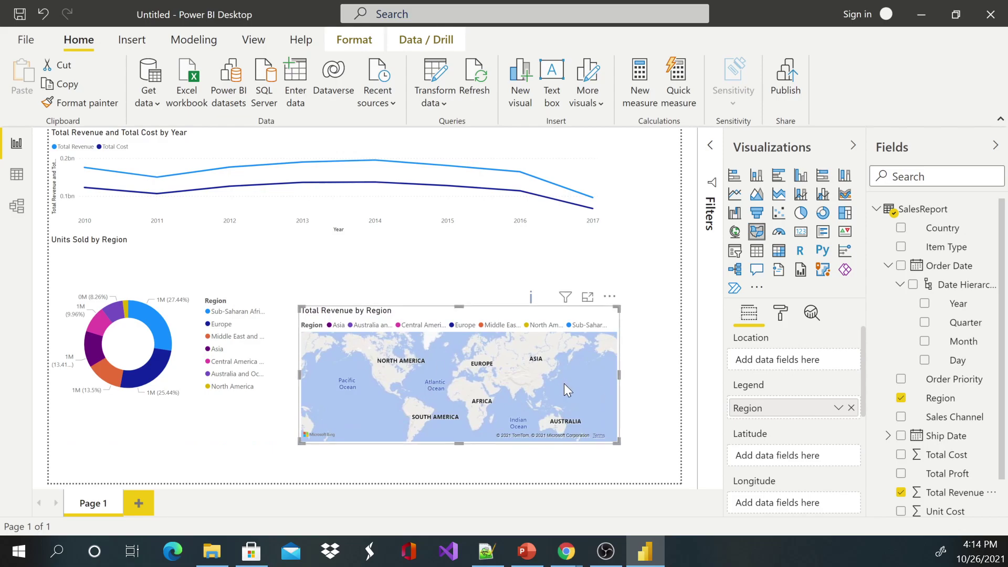
pyautogui.moveTo(413, 318); pyautogui.dragTo(392, 295)
pyautogui.click(265, 421)
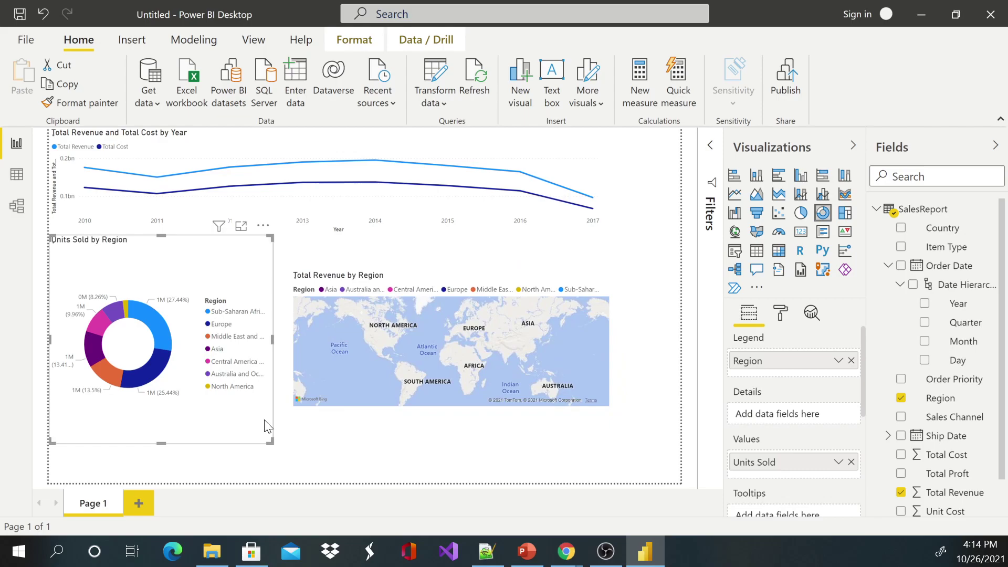
pyautogui.moveTo(266, 423); pyautogui.dragTo(266, 432)
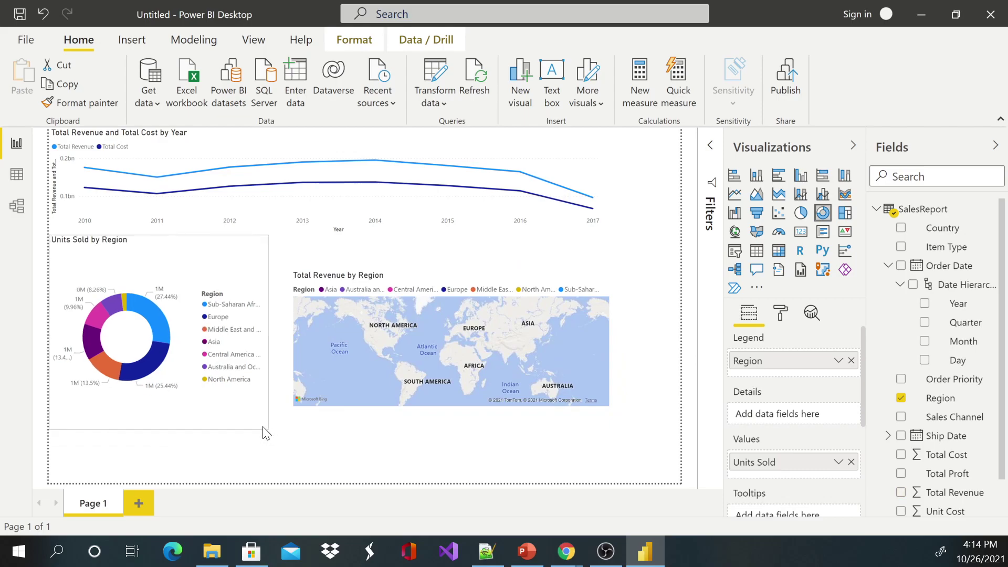
# - Narrow the line chart slightly and add a card visual with the Total Proft field in the space beside it
pyautogui.click(497, 190)
pyautogui.moveTo(600, 179); pyautogui.dragTo(569, 179)
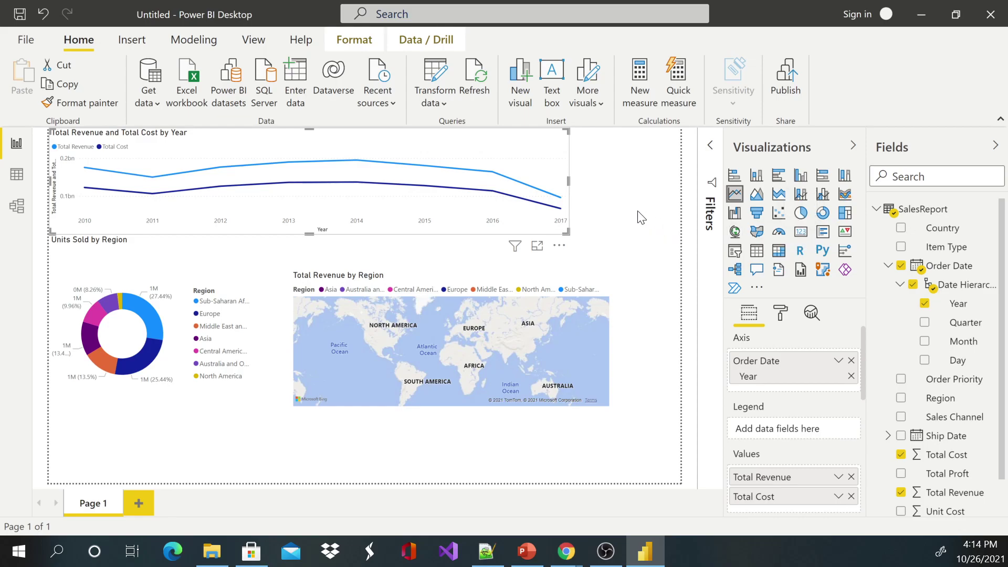
pyautogui.click(802, 235)
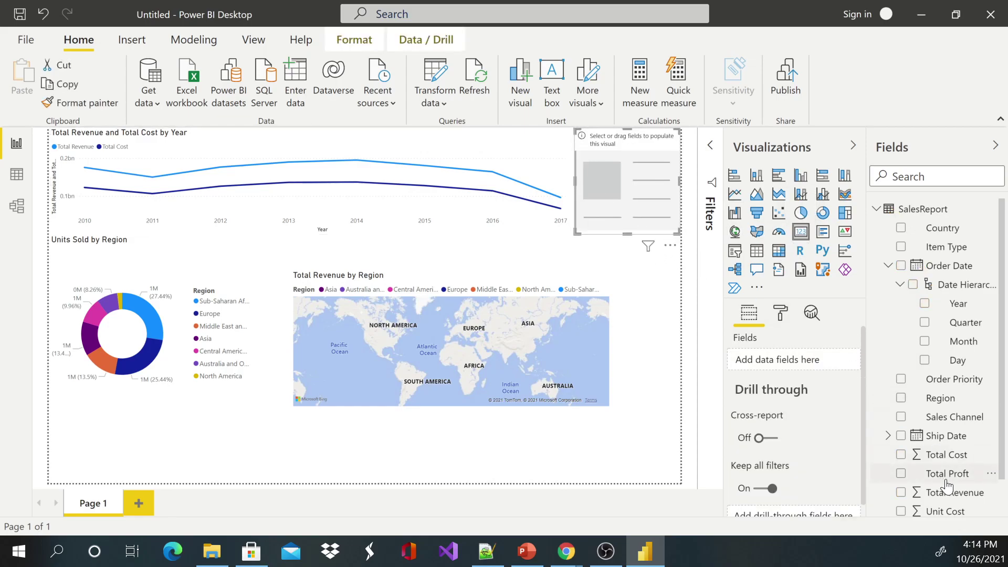
pyautogui.click(901, 474)
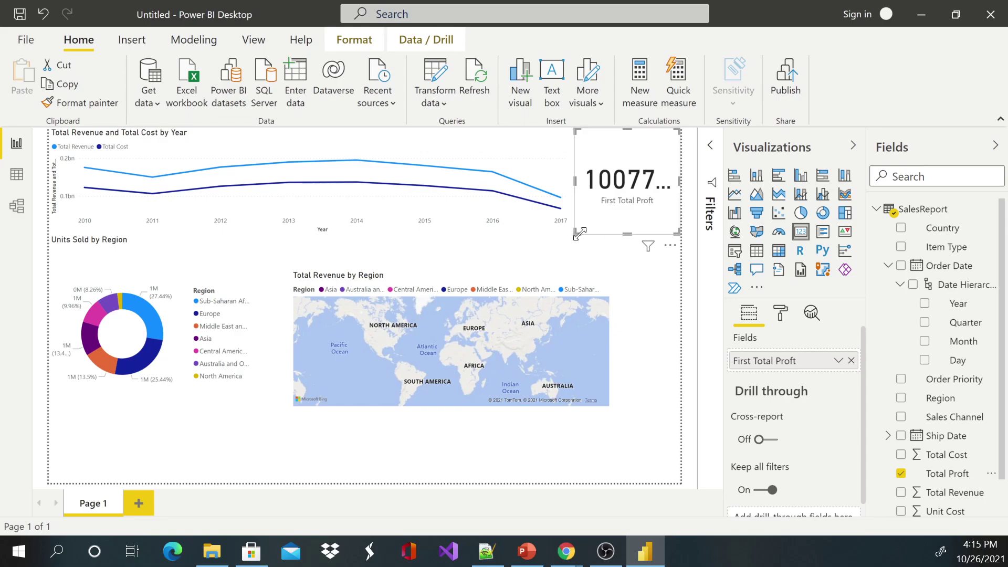
# - Narrow the line chart further and widen the First Total Proft card so its full number fits
pyautogui.click(557, 194)
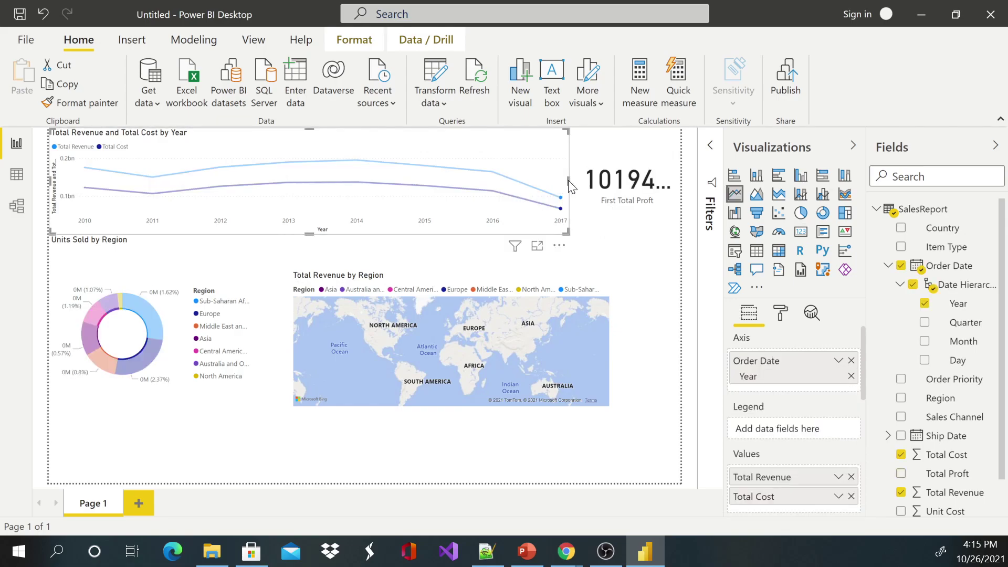
pyautogui.moveTo(572, 181); pyautogui.dragTo(523, 180)
pyautogui.click(611, 181)
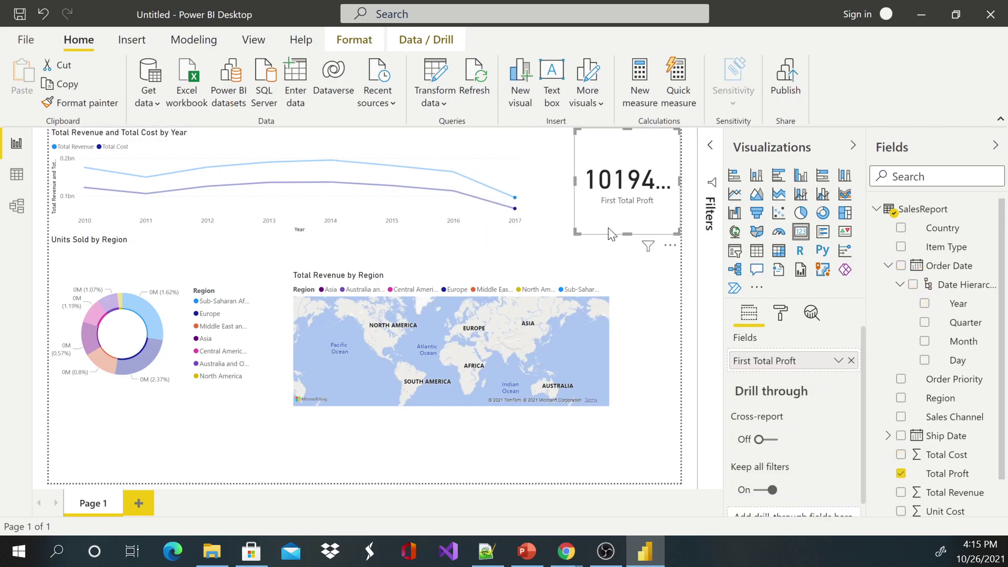
pyautogui.moveTo(571, 233); pyautogui.dragTo(556, 234)
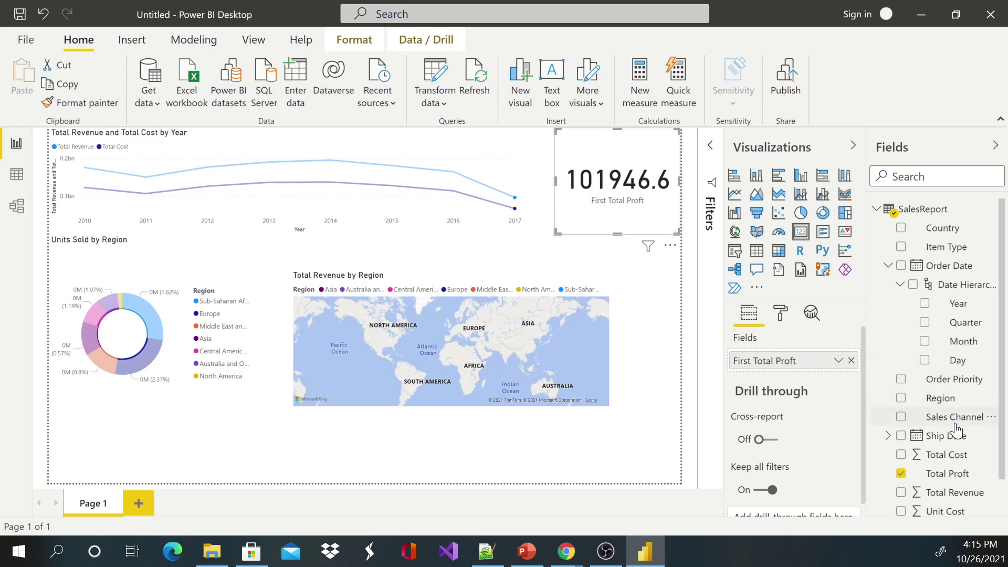
pyautogui.scroll(-1, 965, 436)
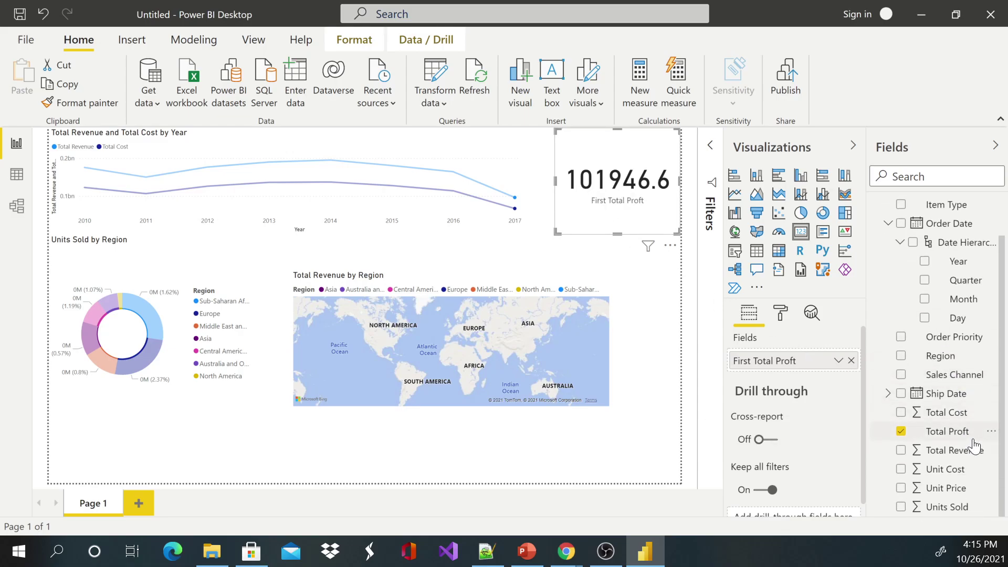
# - Widen the First Total Proft card toward the line chart and clear the line chart's 2017 selection
pyautogui.click(901, 451)
pyautogui.moveTo(556, 232); pyautogui.dragTo(540, 231)
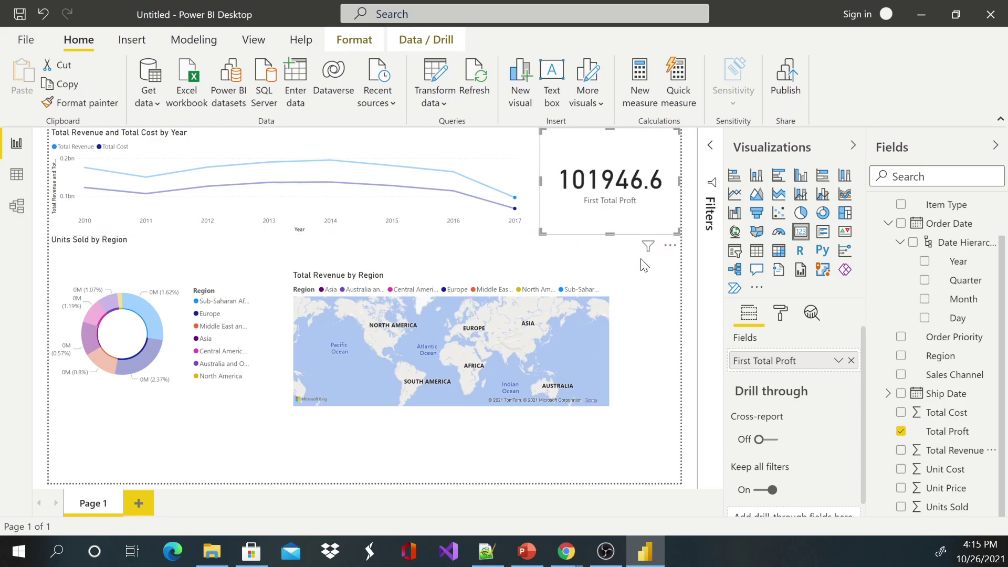
pyautogui.click(520, 148)
# - Shrink the donut chart, then place the Total Revenue by Region map below it and stretch the map across most of the page width
pyautogui.moveTo(434, 274); pyautogui.dragTo(431, 263)
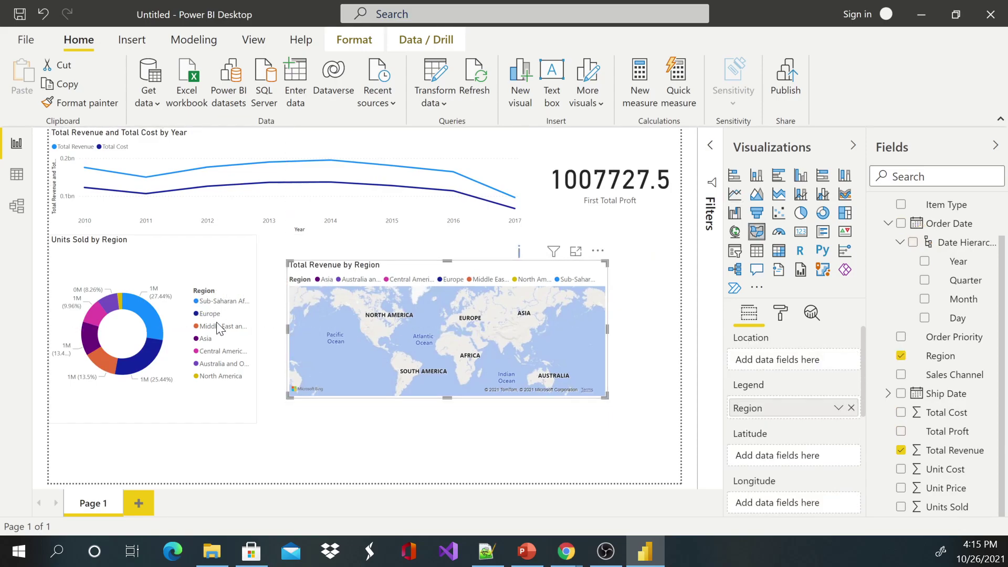
pyautogui.click(220, 301)
pyautogui.moveTo(252, 412); pyautogui.dragTo(233, 374)
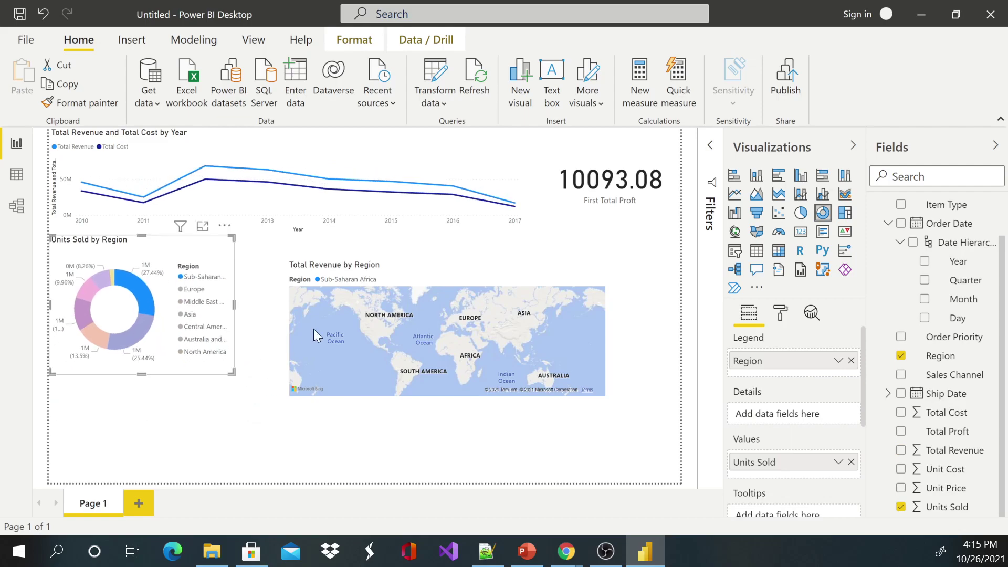
pyautogui.moveTo(407, 309); pyautogui.dragTo(168, 394)
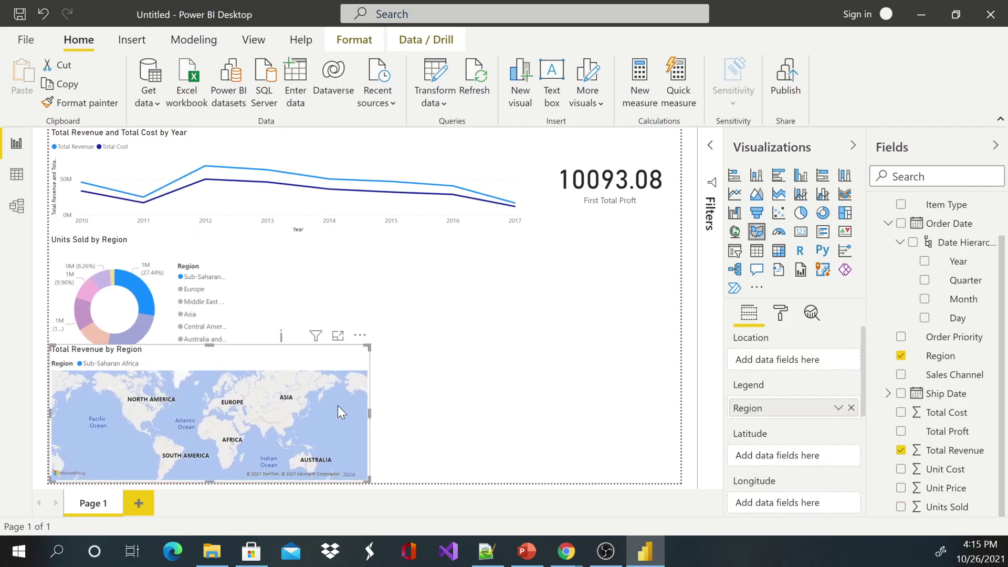
pyautogui.moveTo(369, 412); pyautogui.dragTo(659, 420)
# - Clear the Sub-Saharan Africa selection in the donut chart and shorten the chart to reduce its overlap with the map
pyautogui.click(234, 292)
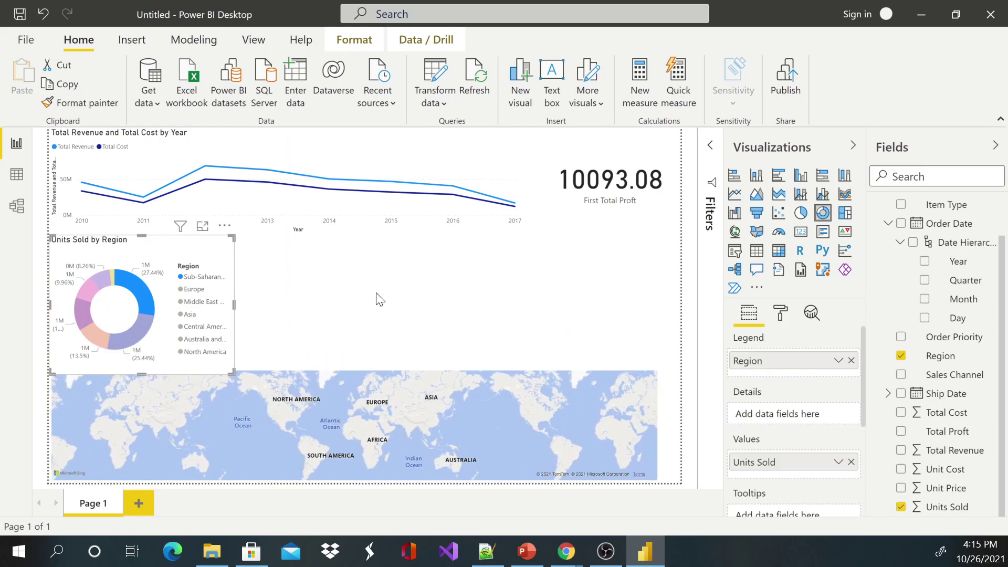
pyautogui.click(376, 348)
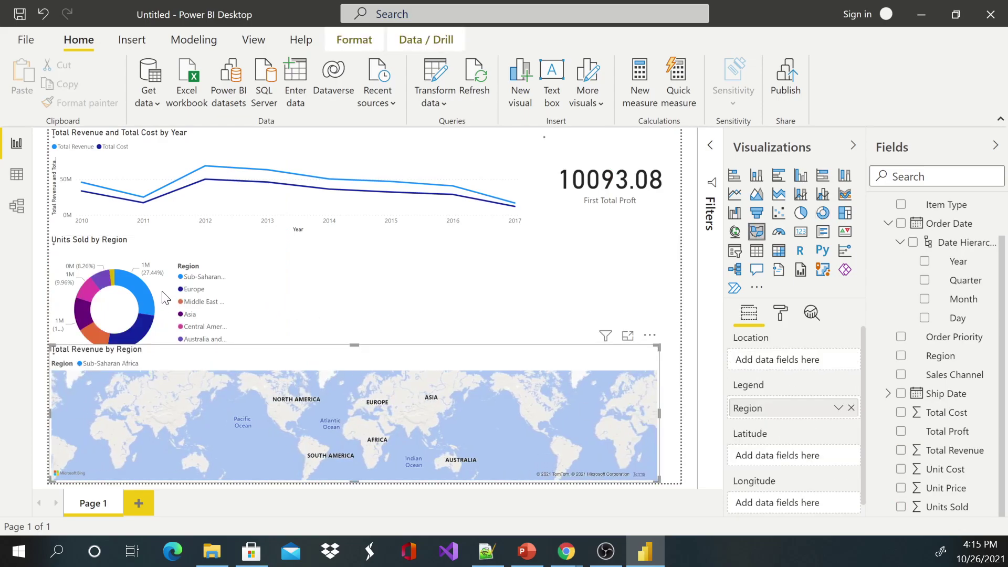
pyautogui.click(166, 336)
pyautogui.moveTo(122, 345)
pyautogui.mouseDown()
pyautogui.moveTo(138, 380)
pyautogui.moveTo(138, 344)
pyautogui.mouseUp()
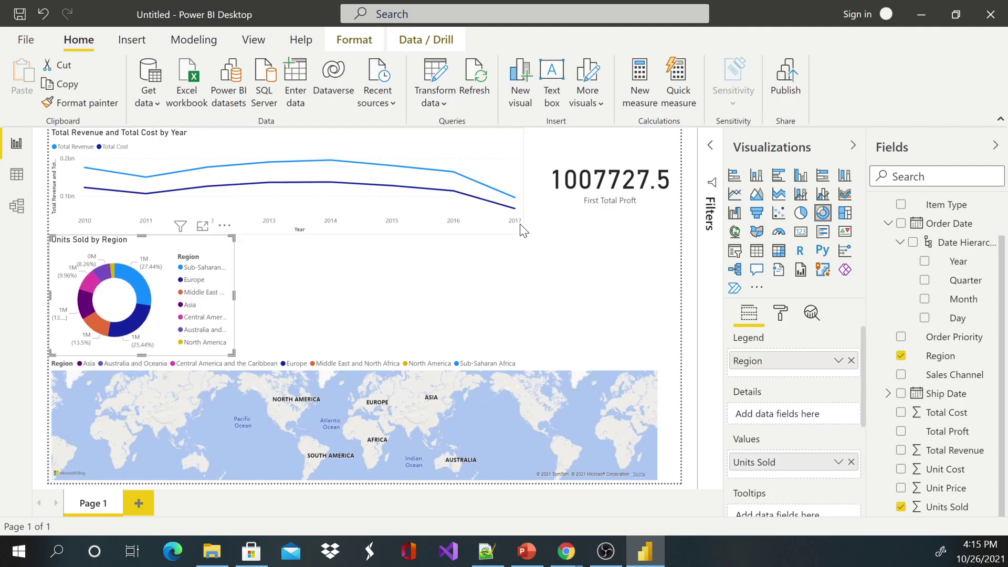
# - Add a 100% stacked column chart of Total Revenue by Item Type beside the donut chart and widen it across the free space
pyautogui.click(565, 279)
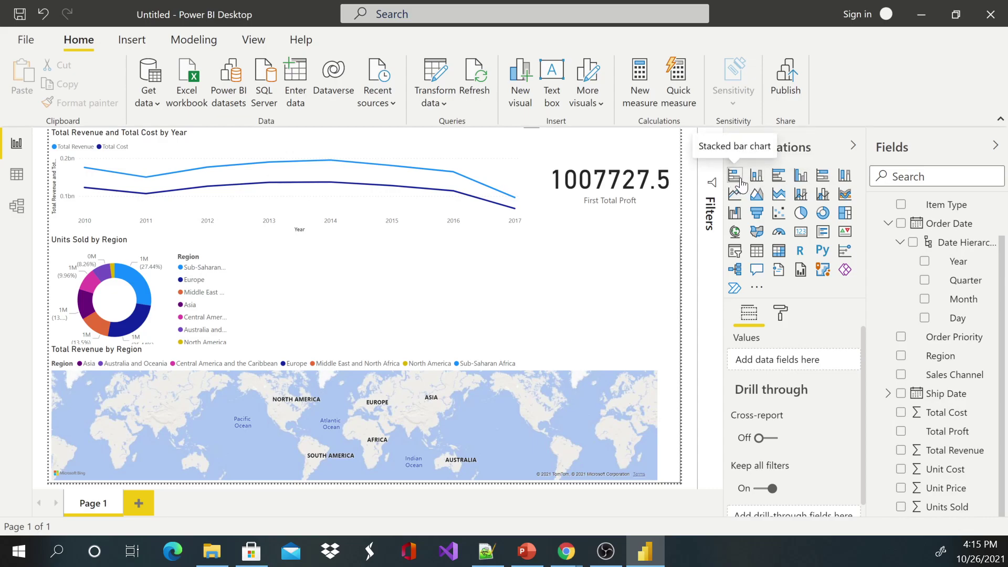
pyautogui.click(844, 176)
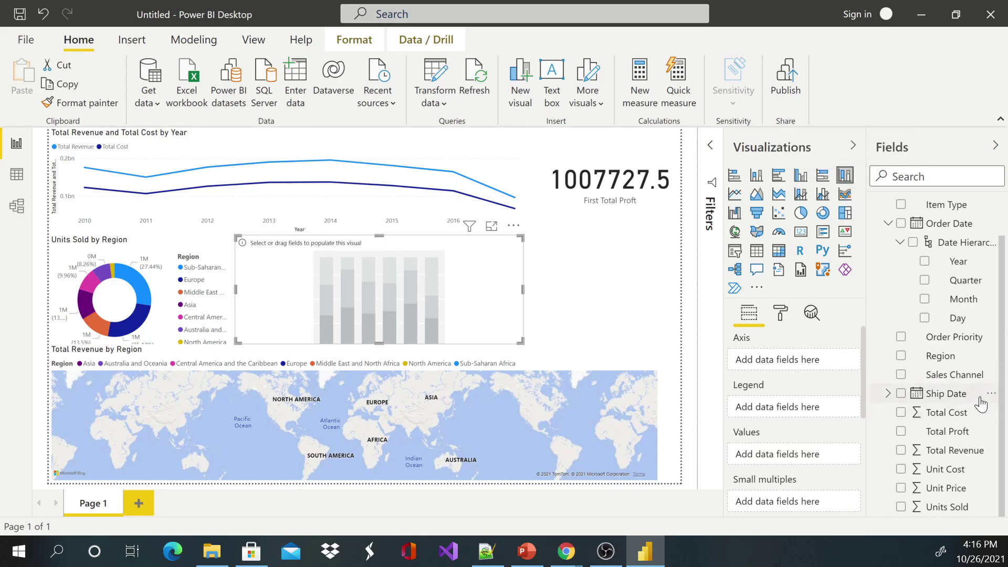
pyautogui.click(901, 204)
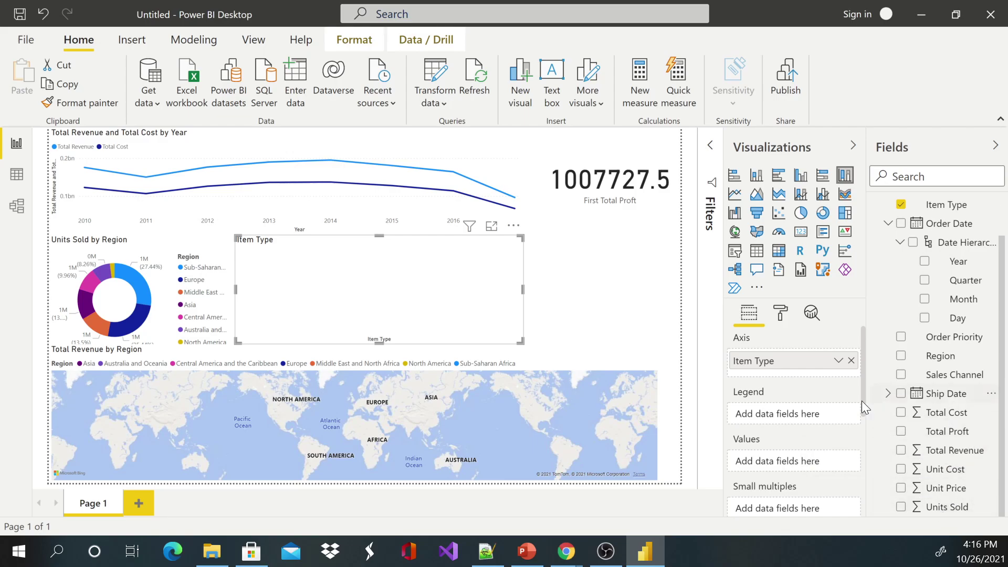
pyautogui.click(900, 451)
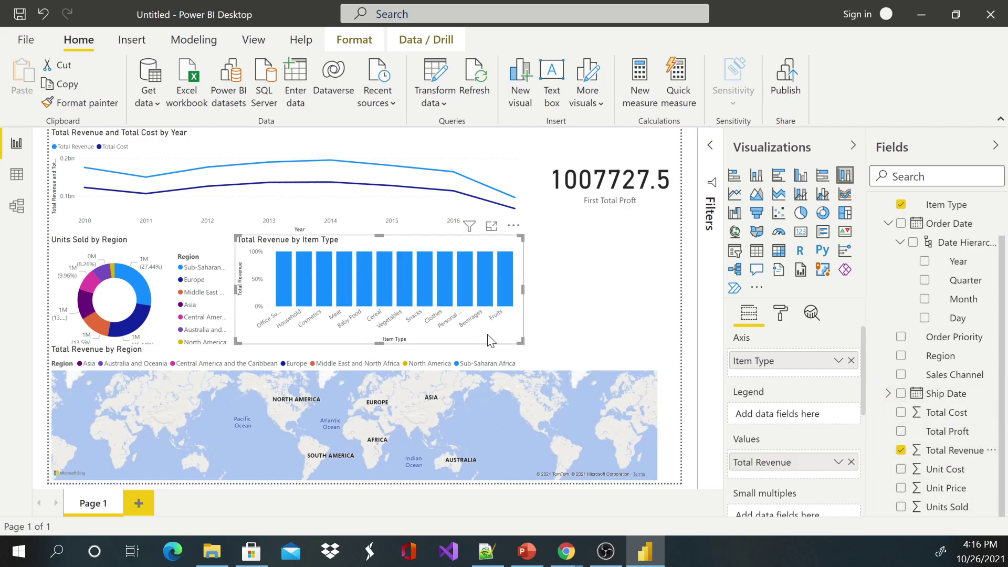
pyautogui.moveTo(522, 290); pyautogui.dragTo(648, 299)
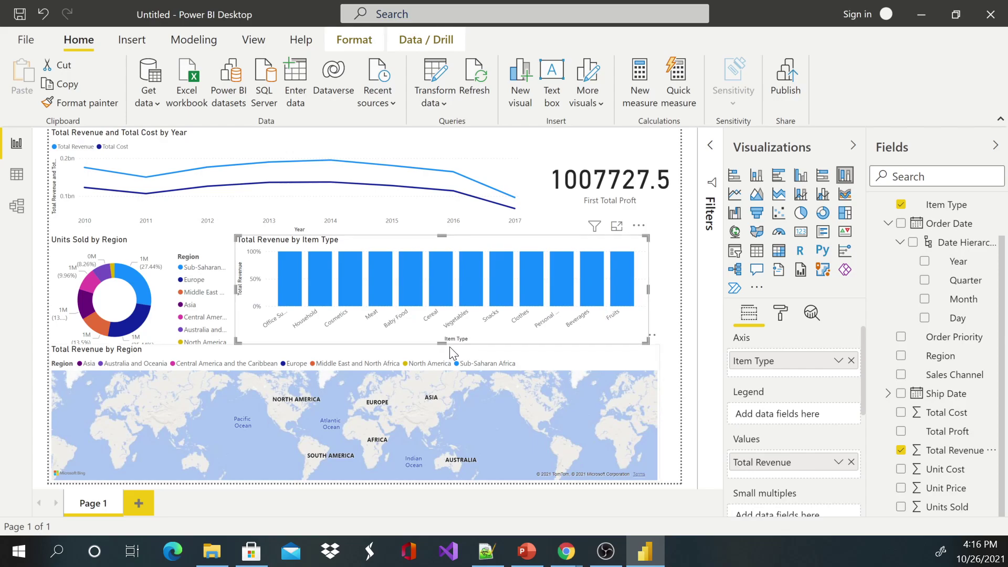
pyautogui.moveTo(443, 342)
pyautogui.mouseDown()
pyautogui.moveTo(443, 451)
pyautogui.moveTo(443, 345)
pyautogui.mouseUp()
# - Add Total Cost to the values of the Item Type column chart and inspect the share of each column segment
pyautogui.click(901, 412)
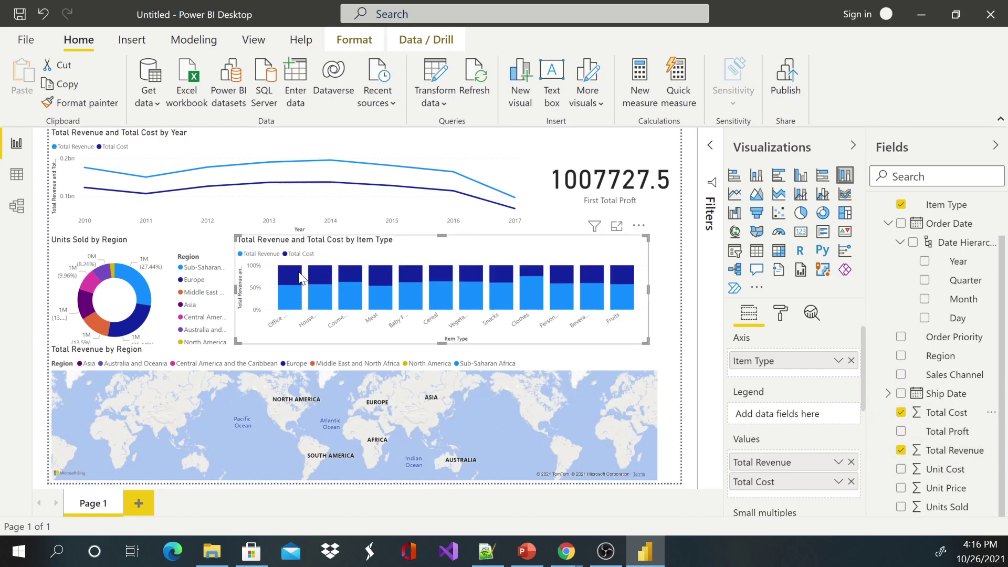
pyautogui.moveTo(409, 291)
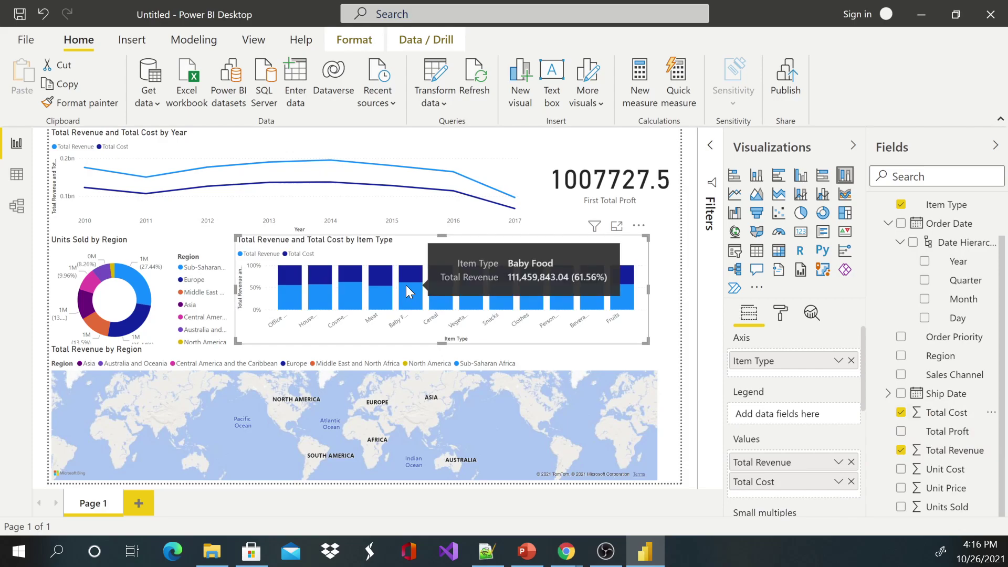
pyautogui.moveTo(299, 292)
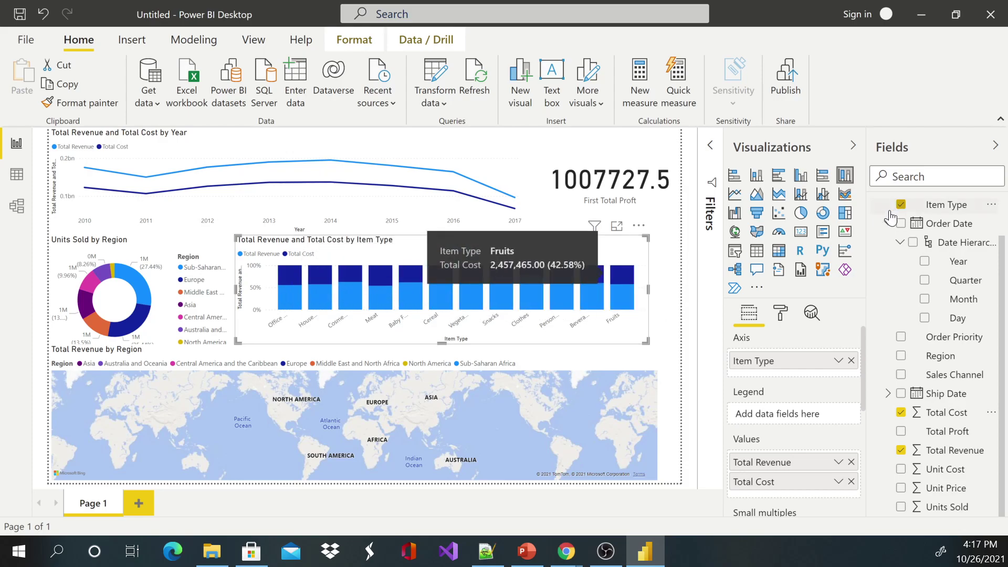
# - Change the Item Type chart to a stacked column chart with only Total Revenue, and adjust its side edges between the donut and the map's outer edge
pyautogui.click(757, 179)
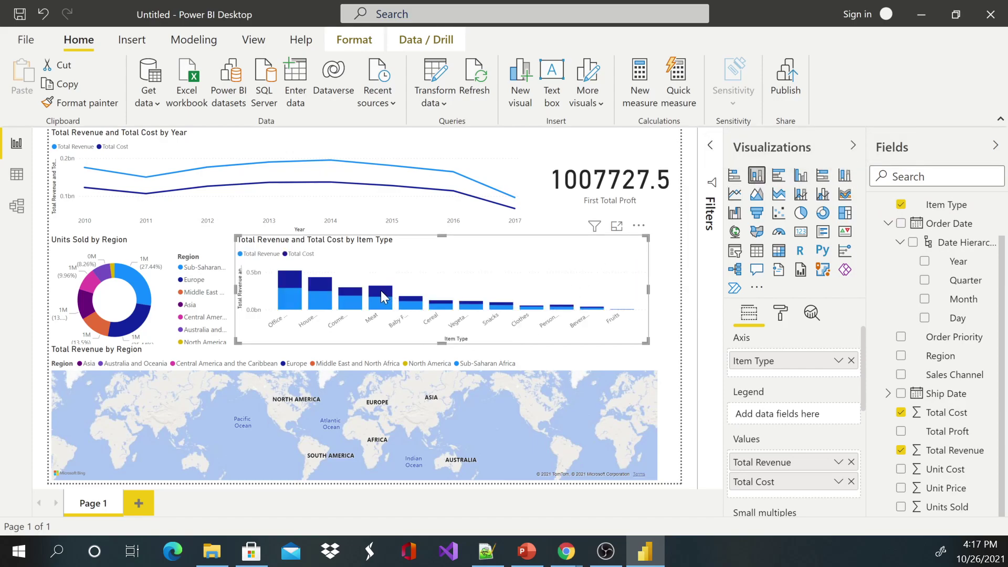
pyautogui.click(900, 412)
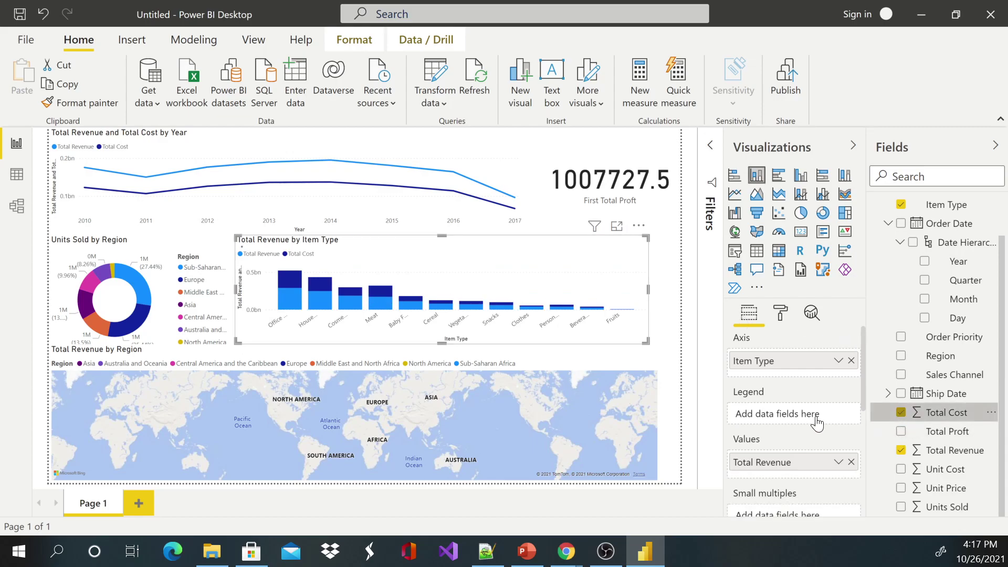
pyautogui.moveTo(648, 289); pyautogui.dragTo(658, 290)
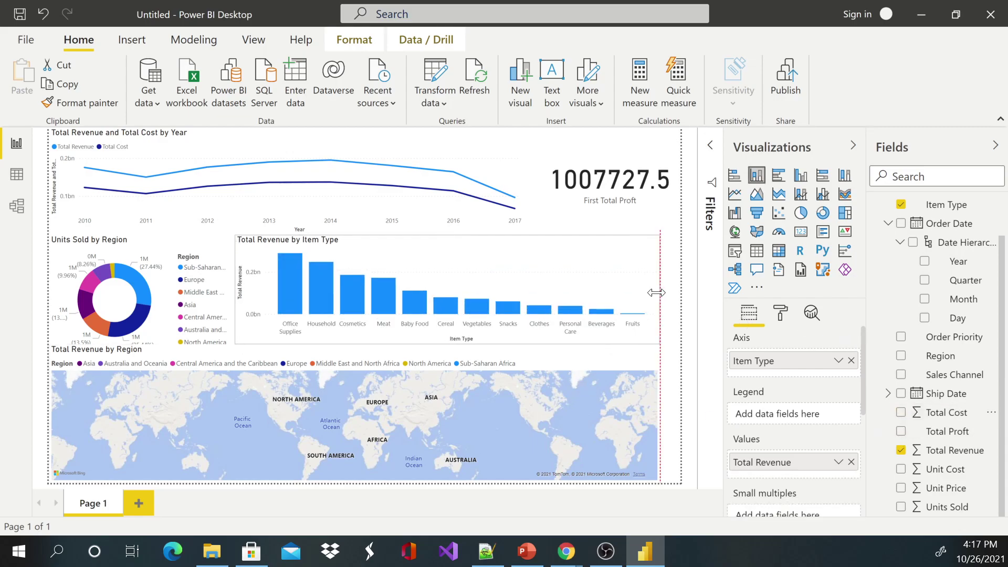
pyautogui.moveTo(236, 289); pyautogui.dragTo(249, 290)
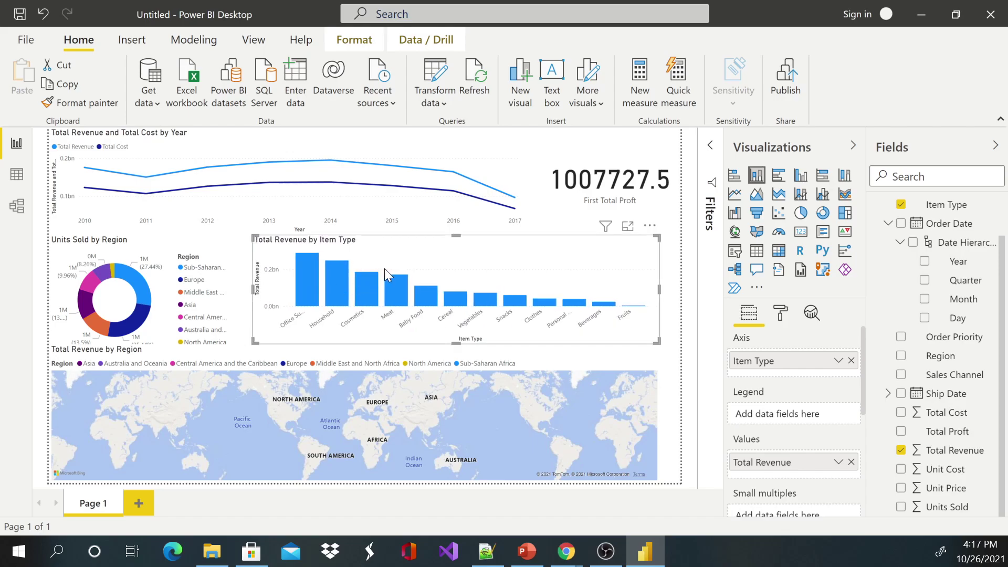
# - Turn on data labels for the Total Revenue and Total Cost by Year line chart
pyautogui.click(520, 416)
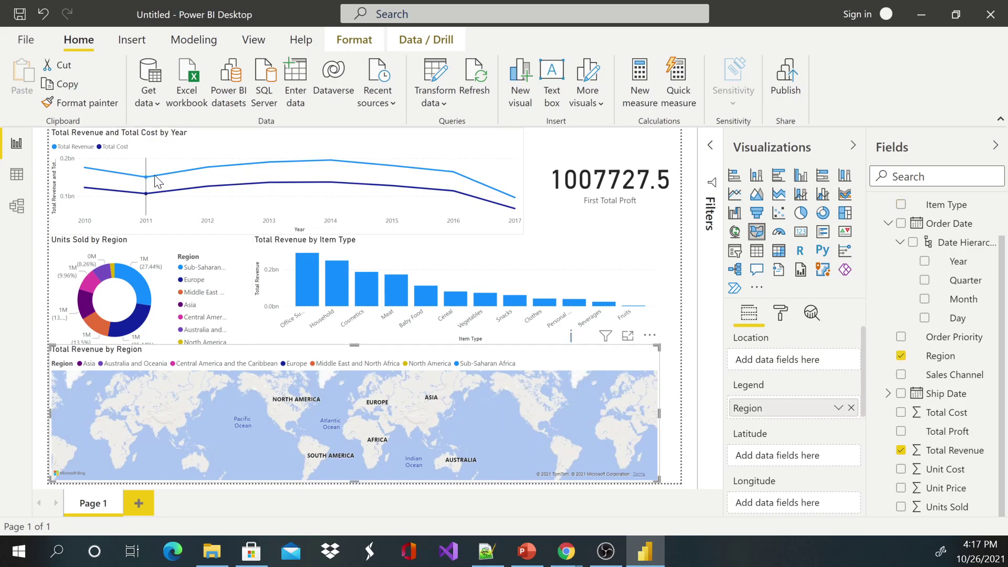
pyautogui.click(395, 141)
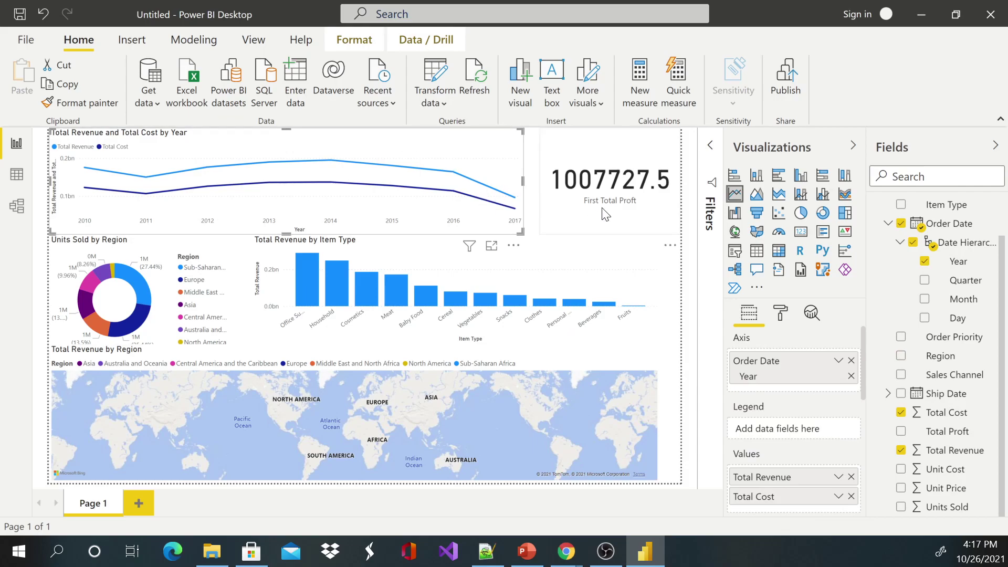
pyautogui.click(780, 321)
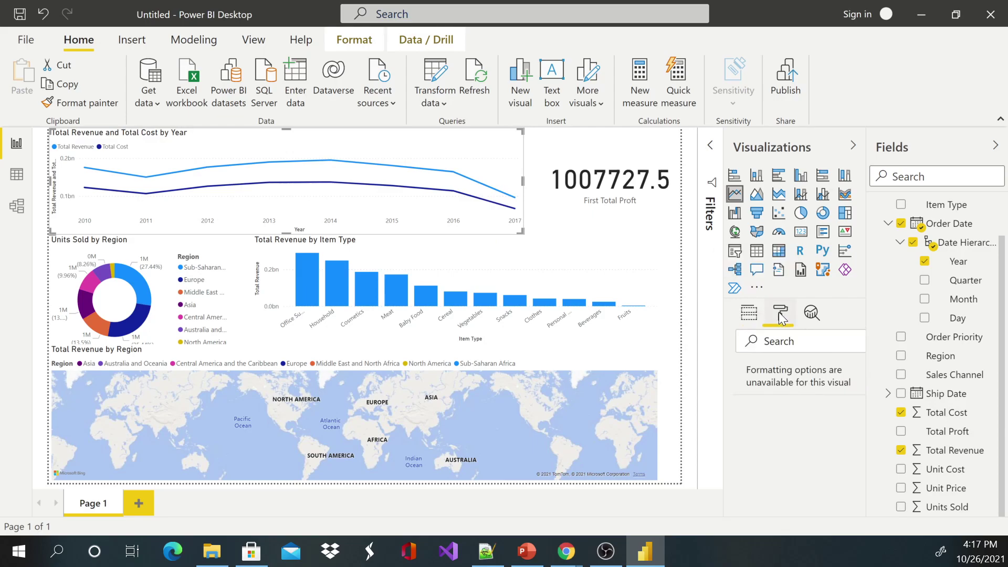
pyautogui.scroll(-3, 777, 462)
pyautogui.scroll(2, 777, 465)
pyautogui.scroll(-2, 785, 470)
pyautogui.scroll(-3, 785, 470)
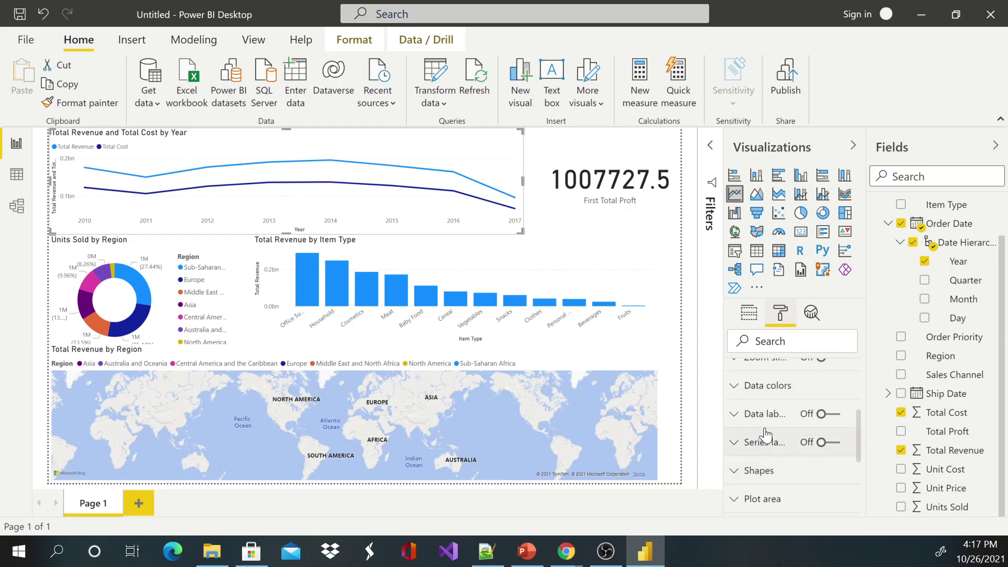
pyautogui.click(827, 415)
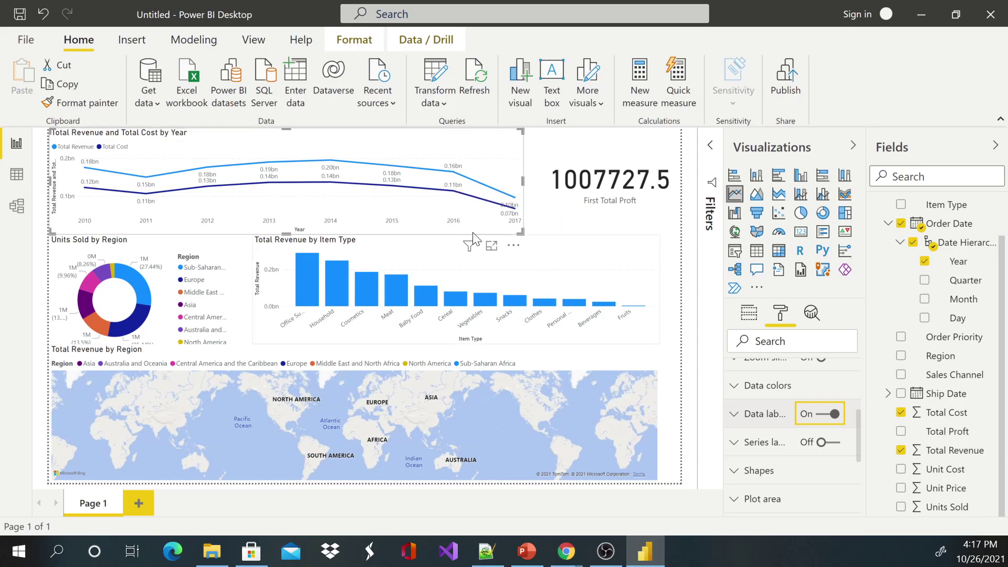
# - Turn on data labels for the Total Revenue by Item Type column chart
pyautogui.click(369, 261)
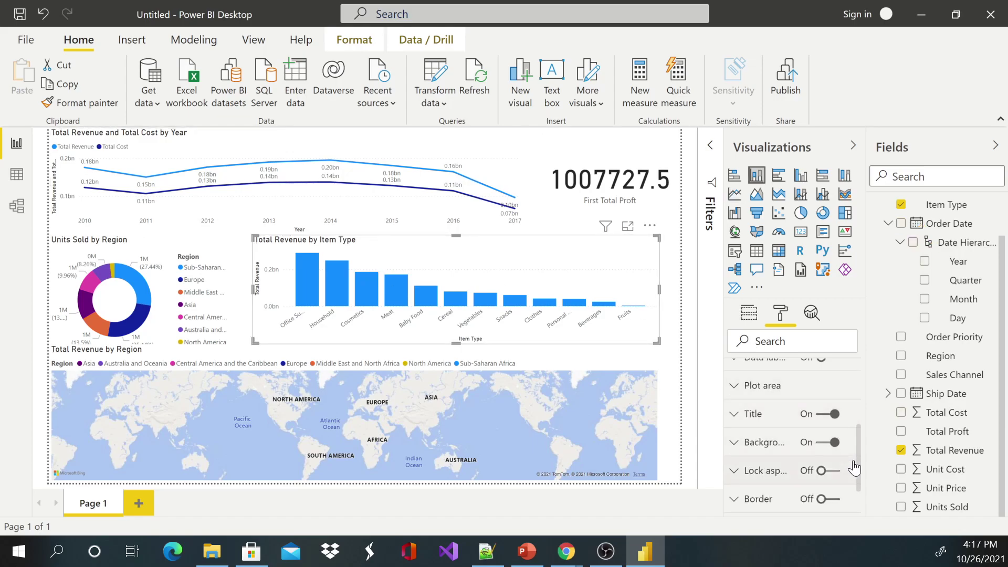
pyautogui.scroll(-2, 848, 475)
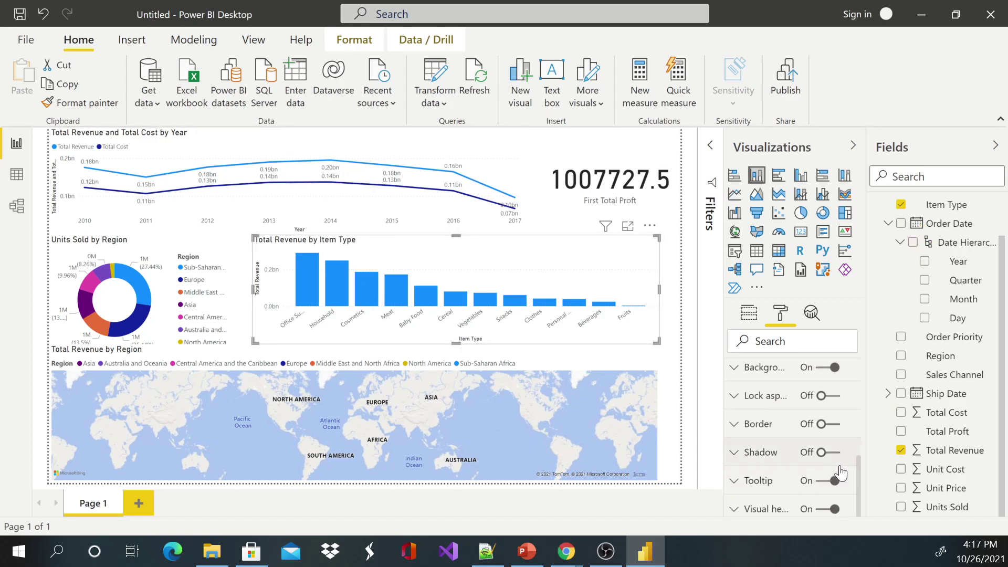
pyautogui.scroll(3, 845, 478)
pyautogui.click(828, 440)
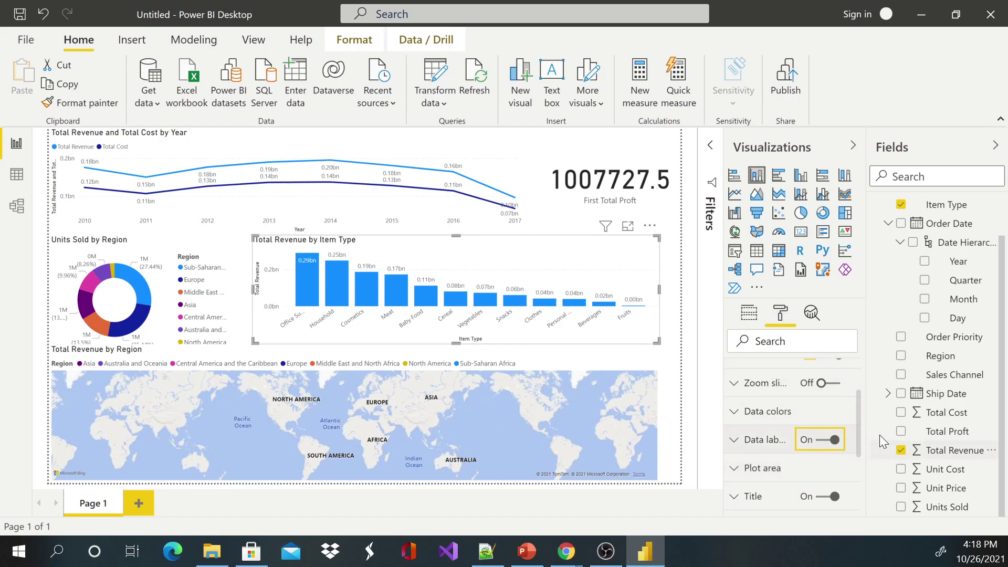
# - Select the Total Revenue by Region map, review the report page, and switch to the presentation in PowerPoint
pyautogui.click(543, 358)
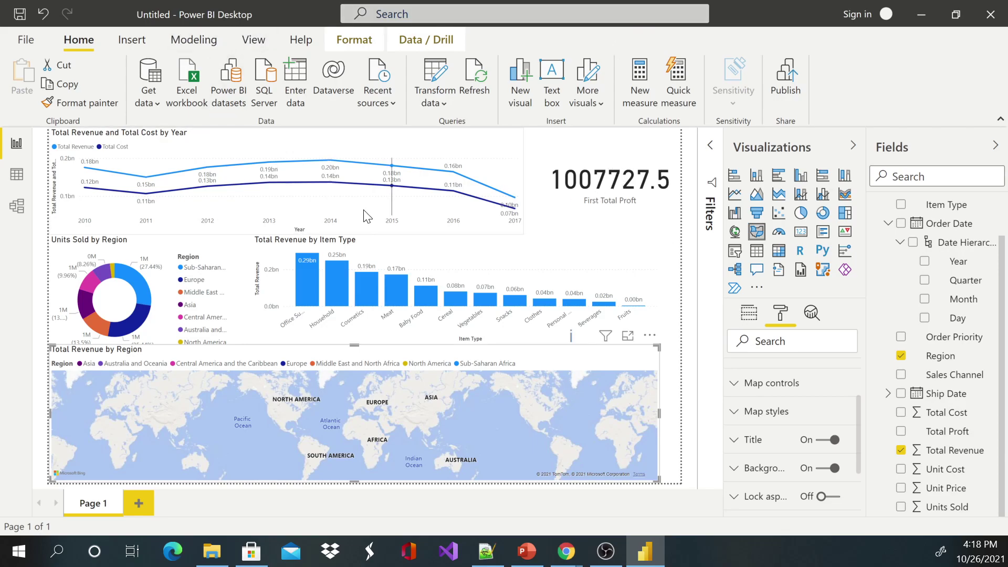
pyautogui.moveTo(367, 217)
pyautogui.click(527, 553)
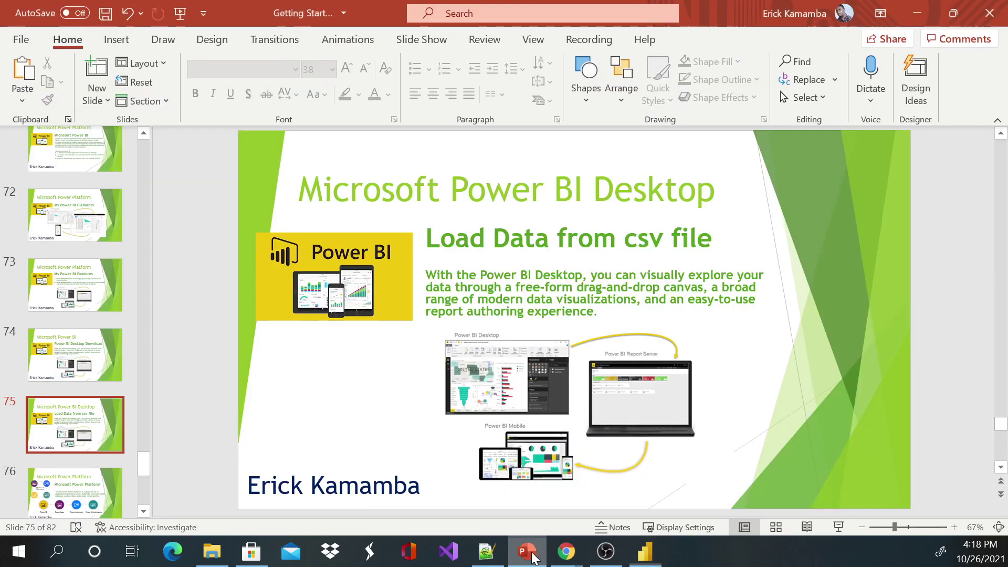